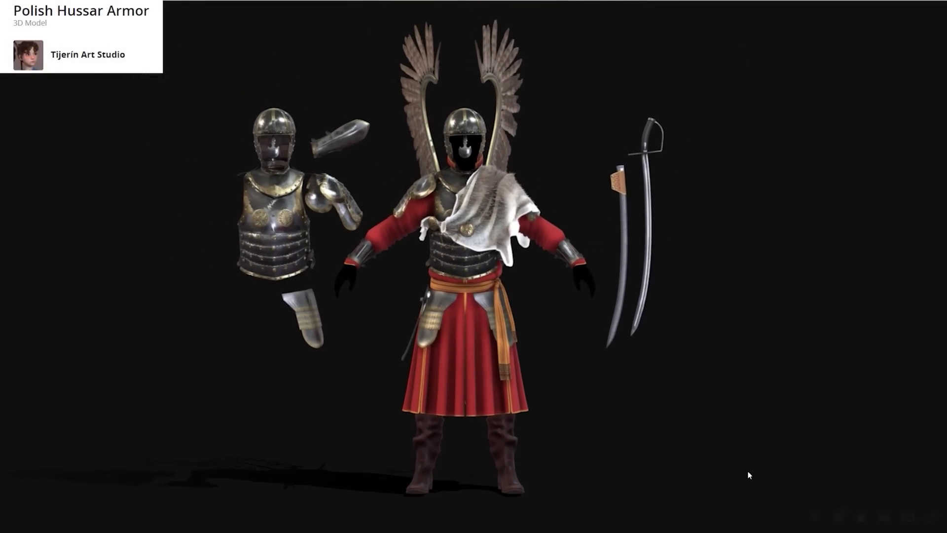
left_click_drag(749, 475, 784, 461)
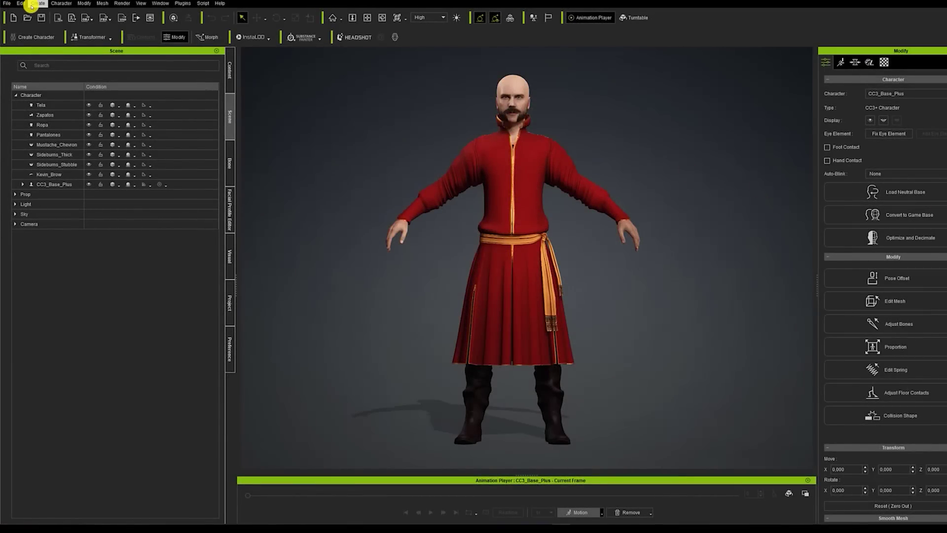
Step: Import the armor pieces and convert the left forearm guard mesh to an accessory with Bake Current Shape
left_click(31, 4)
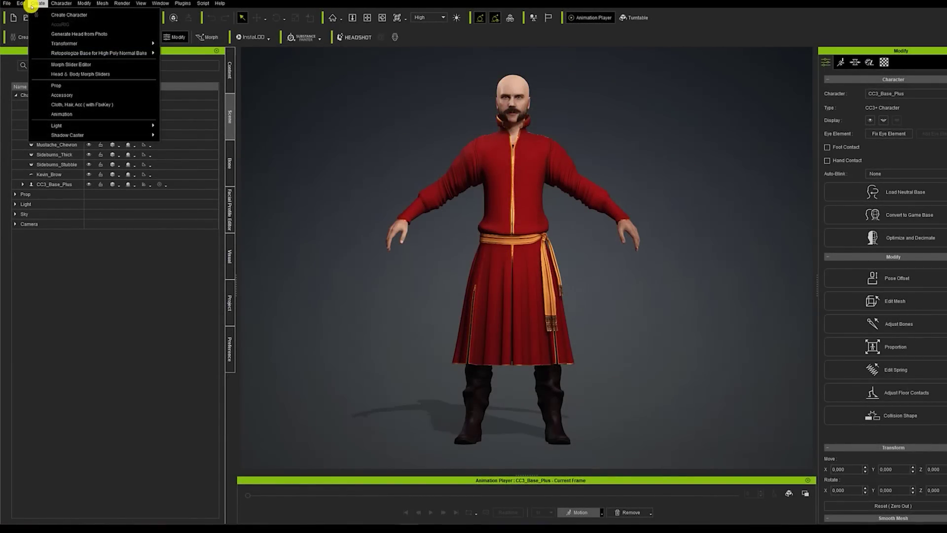
left_click(79, 95)
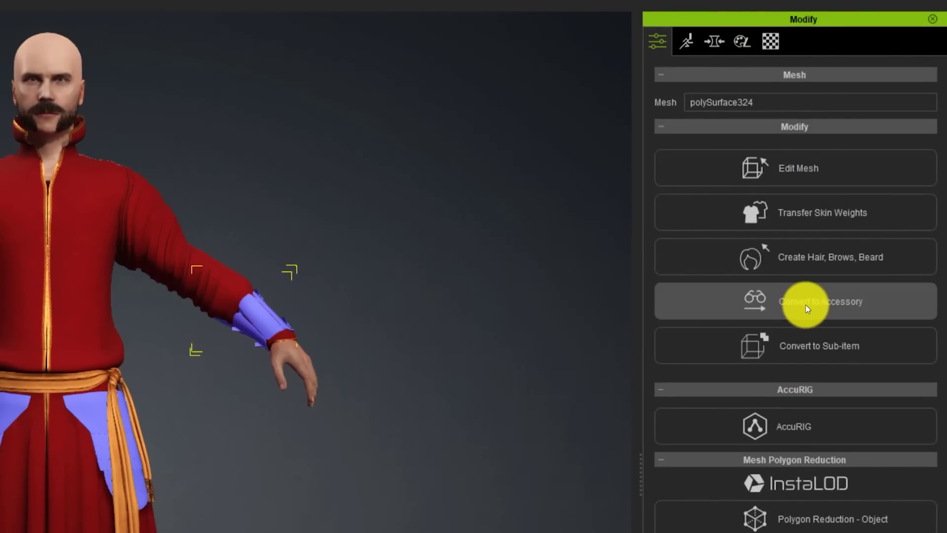
left_click(806, 304)
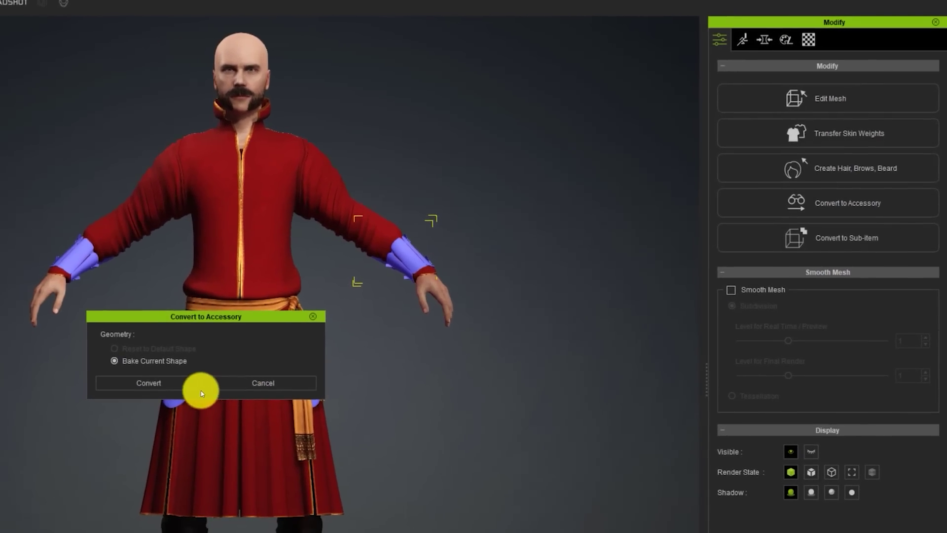
left_click(187, 387)
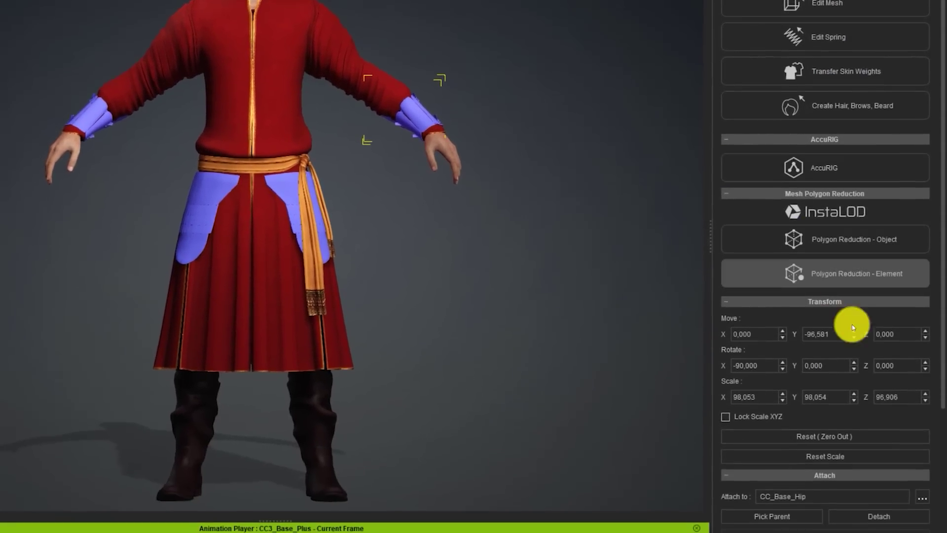
Step: Attach the left forearm guard to the CC_Base_L_ForearmTwist02 sub-node with alignment set to None
left_click(922, 493)
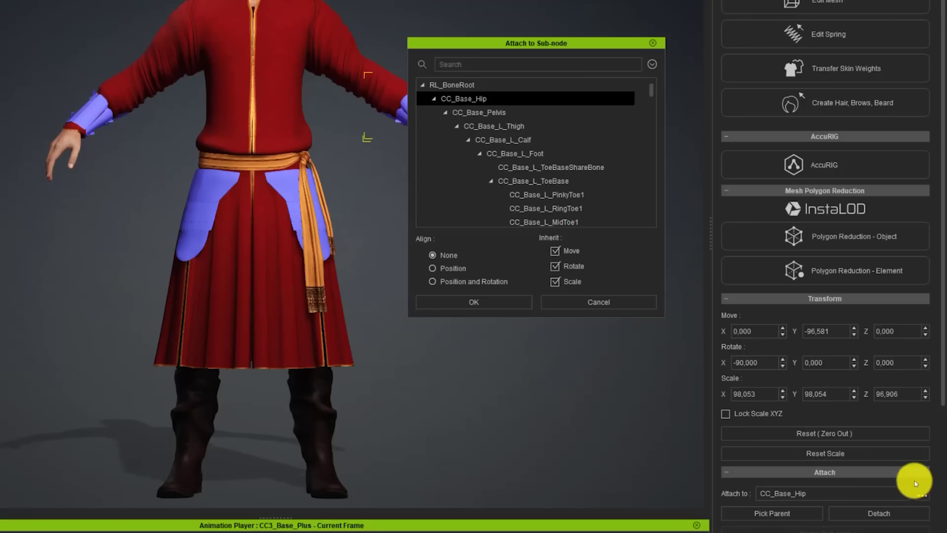
left_click_drag(650, 105, 648, 181)
scroll(600, 144, "up", 5)
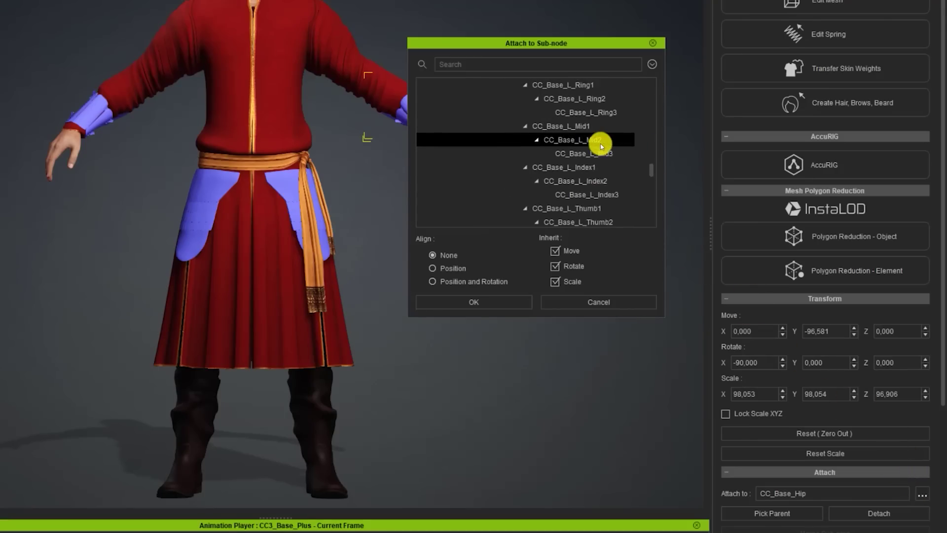
left_click_drag(554, 45, 679, 85)
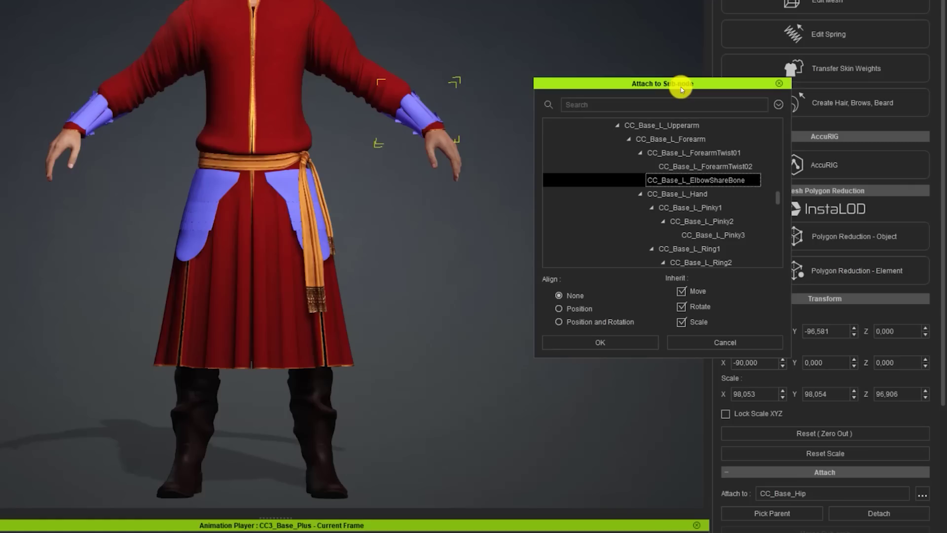
left_click(706, 167)
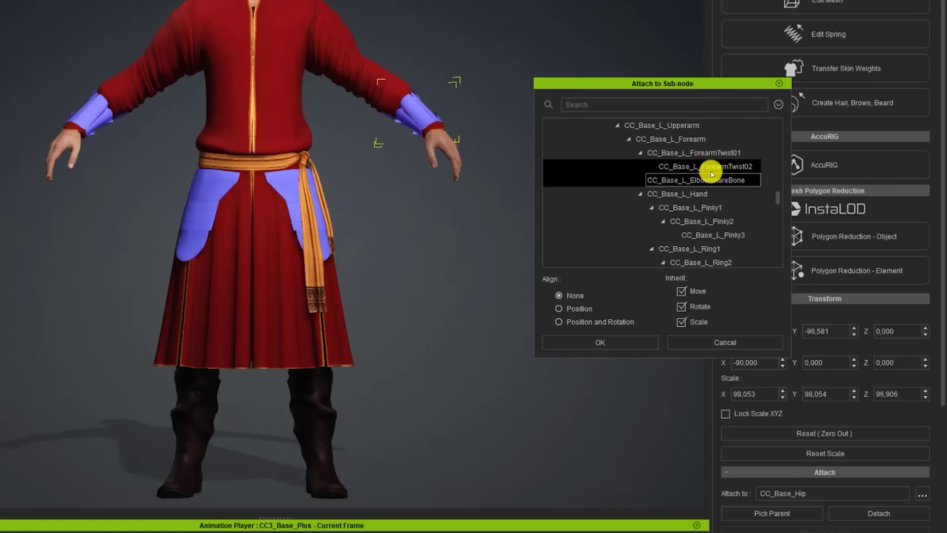
left_click(624, 343)
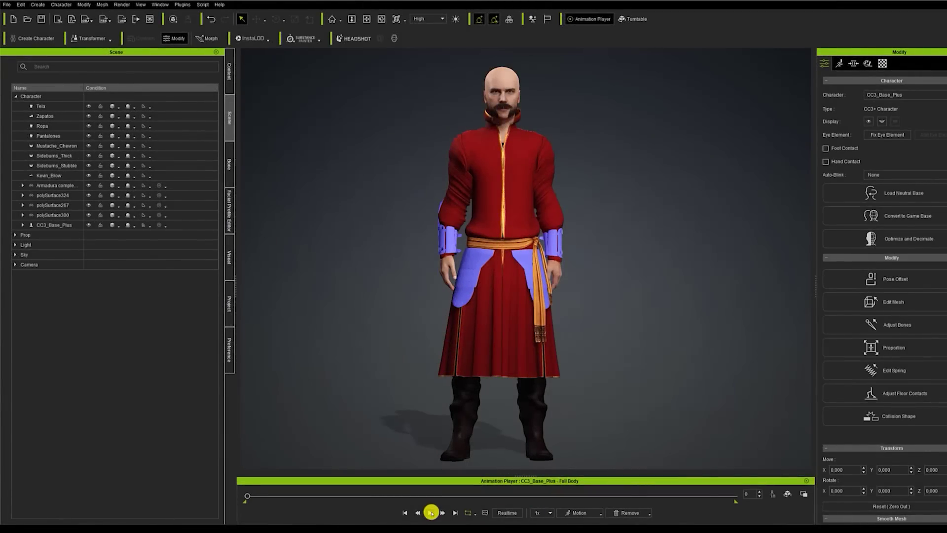
Step: Play the character's animation and examine how the forearm guards follow the arms
left_click(431, 513)
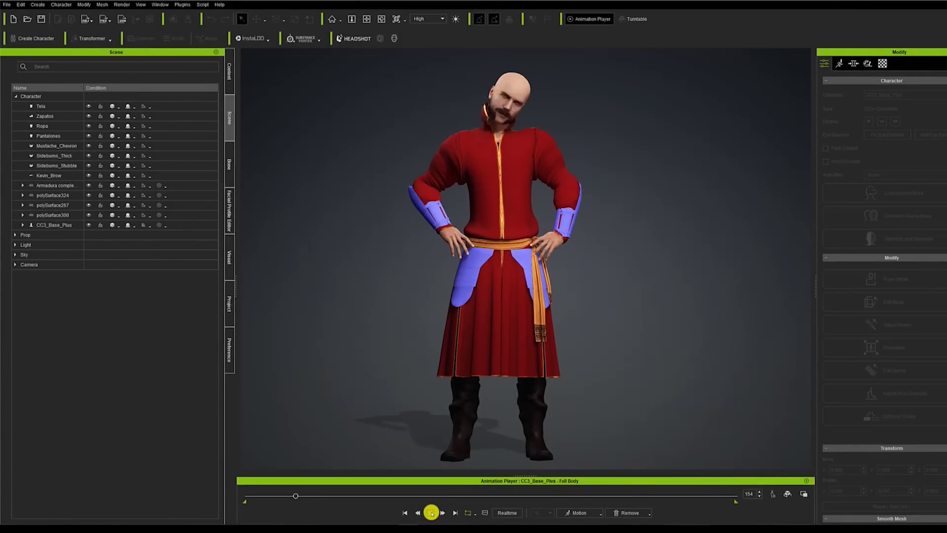
right_click_drag(489, 380, 427, 156)
Step: Open the shirt (Ropa) for mesh editing at the forearm guard and enable soft selection
left_click(428, 157)
left_click(903, 171)
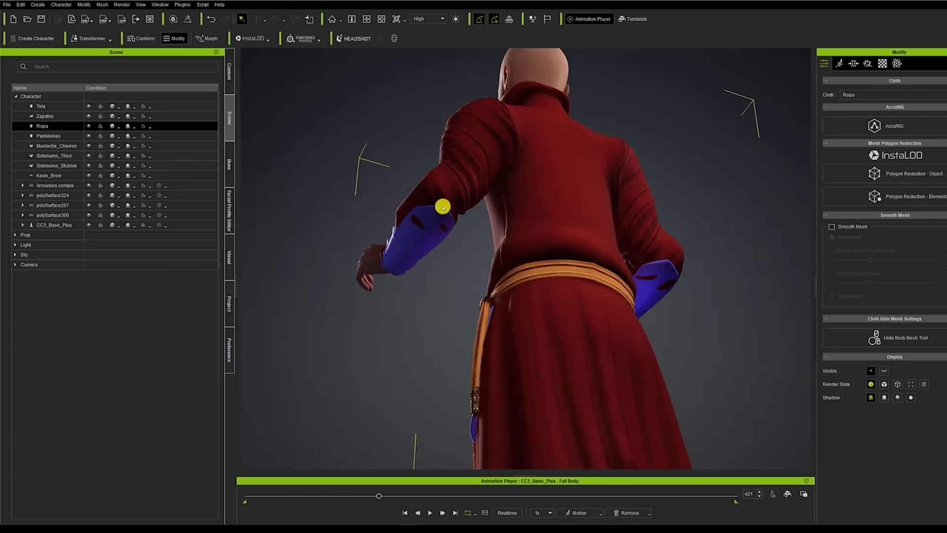
left_click(833, 243)
right_click_drag(416, 193, 491, 338)
scroll(675, 219, "up", 4)
scroll(490, 339, "up", 5)
Step: Set the soft selection radius to about 0.72 for reshaping the sleeve cuff inside the forearm guard
left_click_drag(840, 264, 836, 263)
scroll(642, 344, "up", 5)
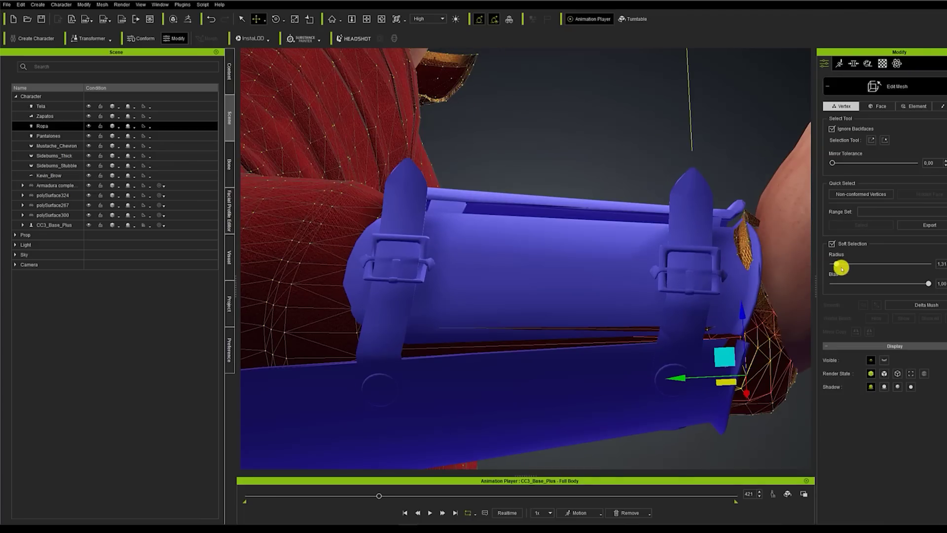
left_click_drag(839, 268, 834, 264)
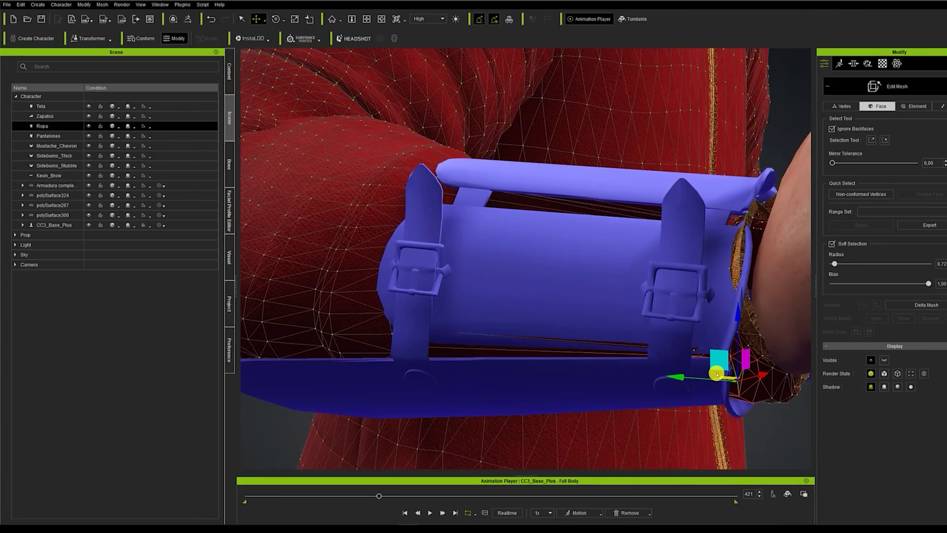
scroll(666, 357, "down", 5)
scroll(636, 271, "up", 5)
right_click_drag(636, 271, 701, 311)
scroll(641, 276, "down", 6)
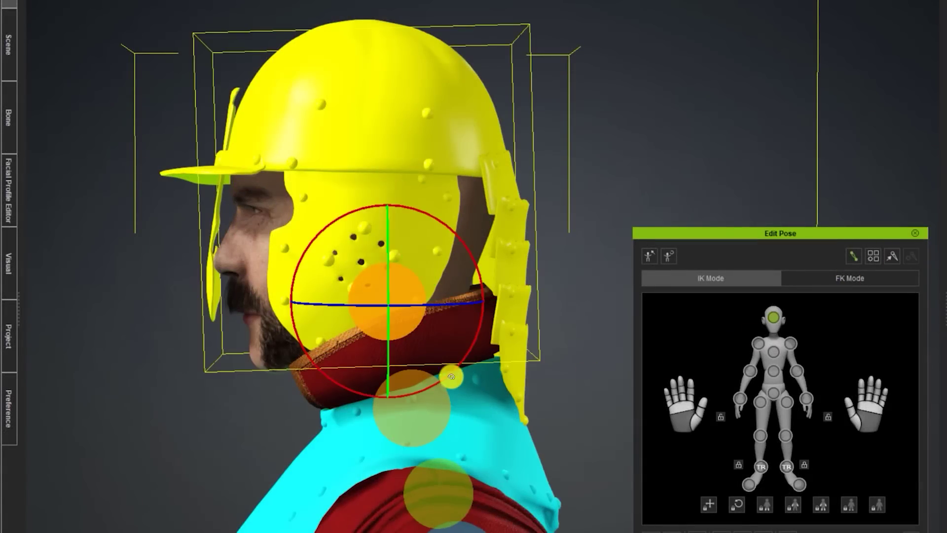
Step: Rotate the character's head in the pose editor to test the helmet's neck plates against the back armor
left_click_drag(442, 304, 427, 303)
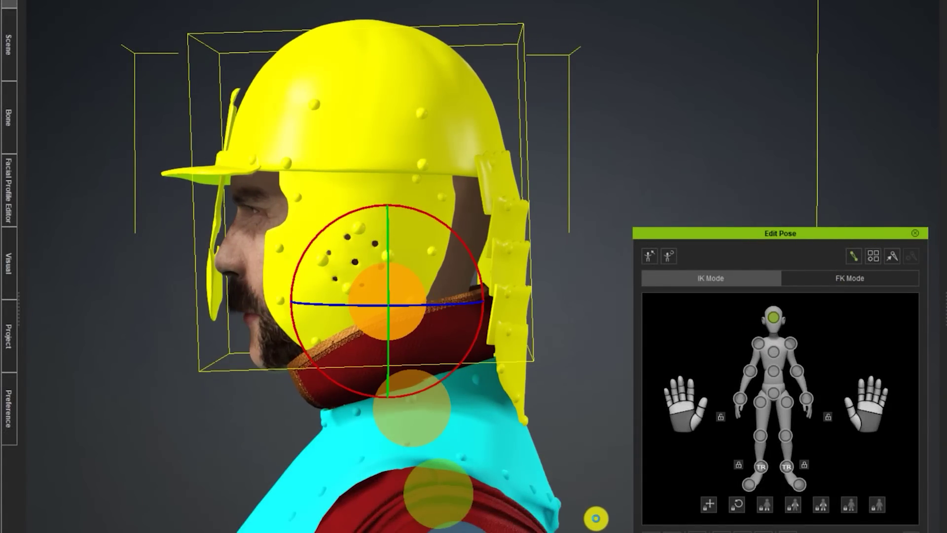
right_click_drag(592, 522, 513, 518)
mouse_move(448, 274)
left_mouse_down()
mouse_move(469, 275)
mouse_move(458, 264)
left_mouse_up()
left_click_drag(458, 264, 466, 295)
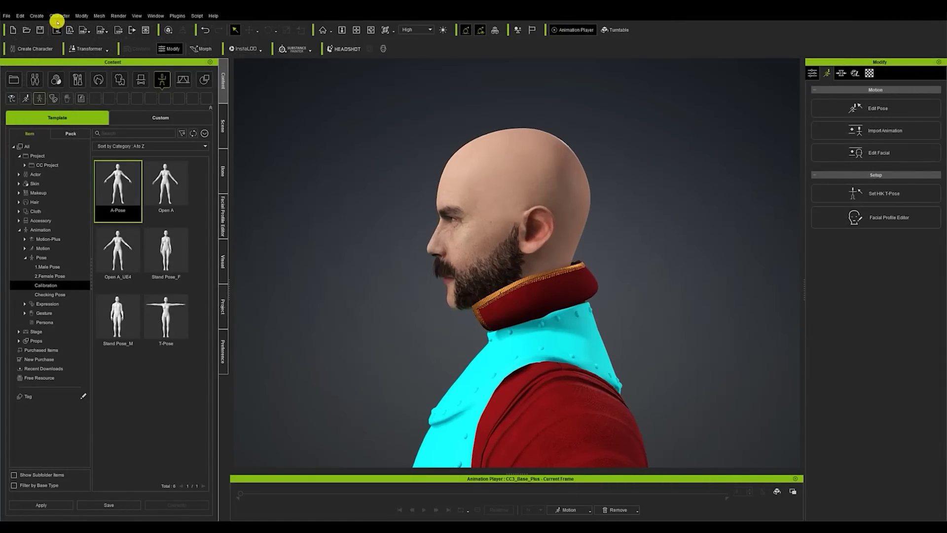
Step: Import the helmet as a prop and attach it to the character's head
left_click(59, 16)
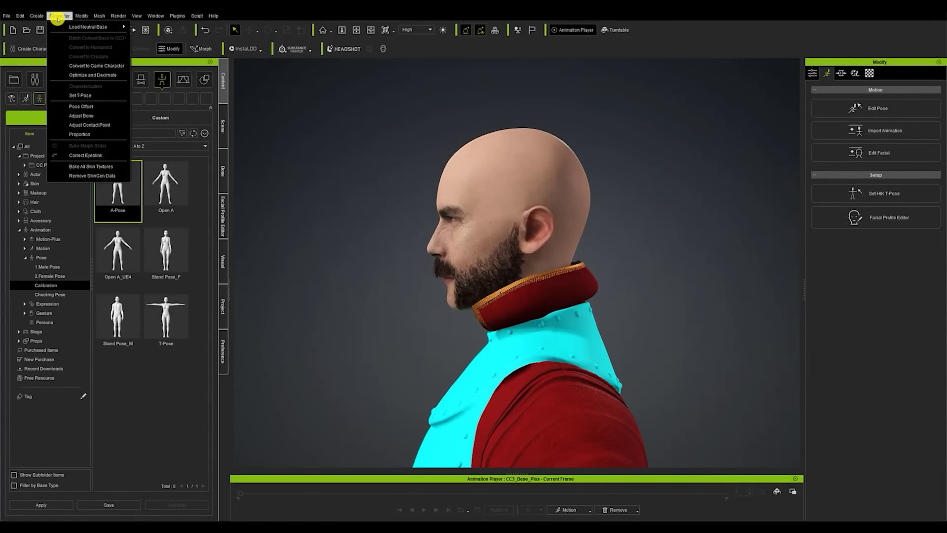
mouse_move(32, 13)
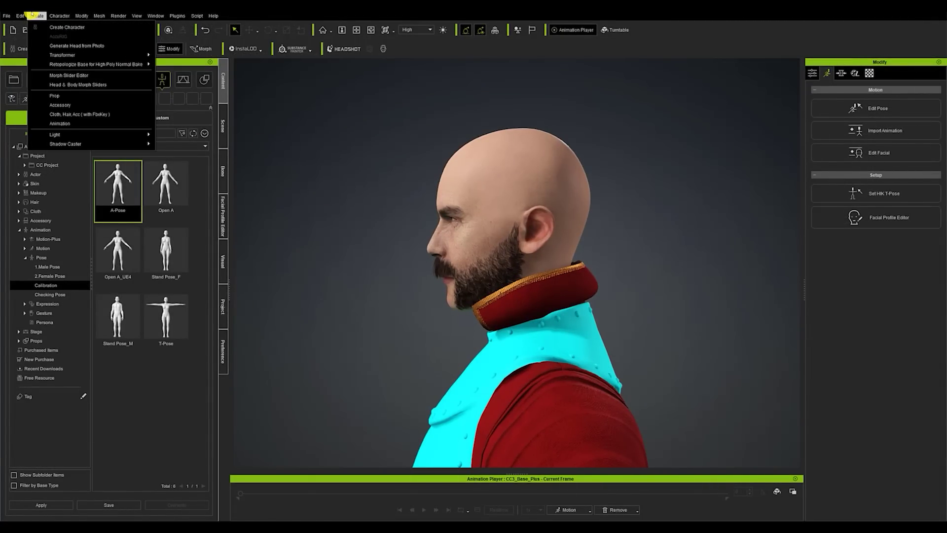
left_click(53, 105)
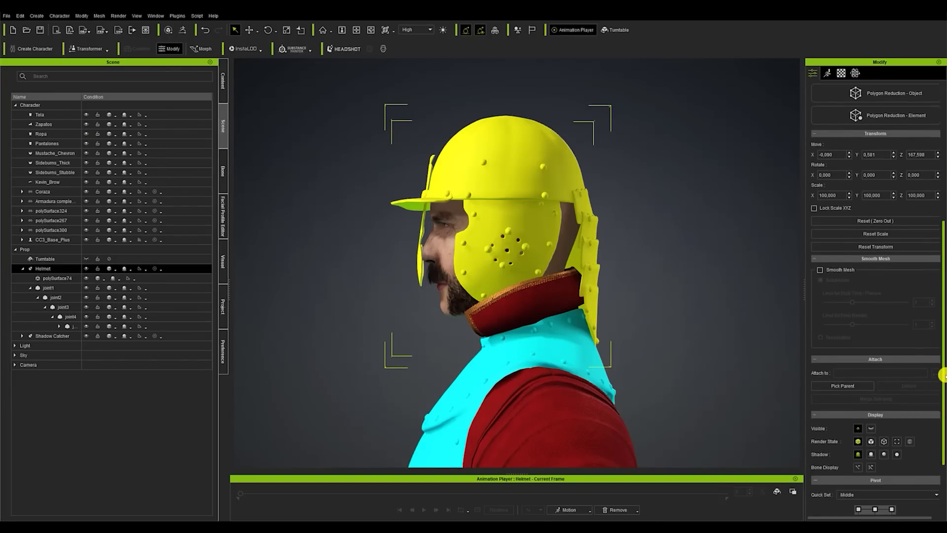
scroll(942, 396, "down", 2)
left_click_drag(942, 396, 942, 394)
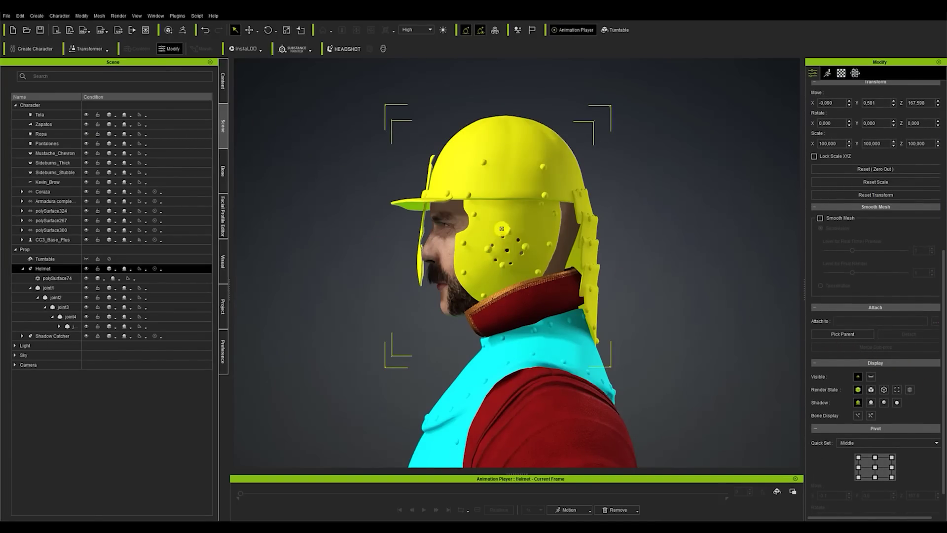
left_click(458, 212)
Step: Tilt the character's head backward in the pose editor, bringing the helmet's neck guard against the back armor
double_click(557, 275)
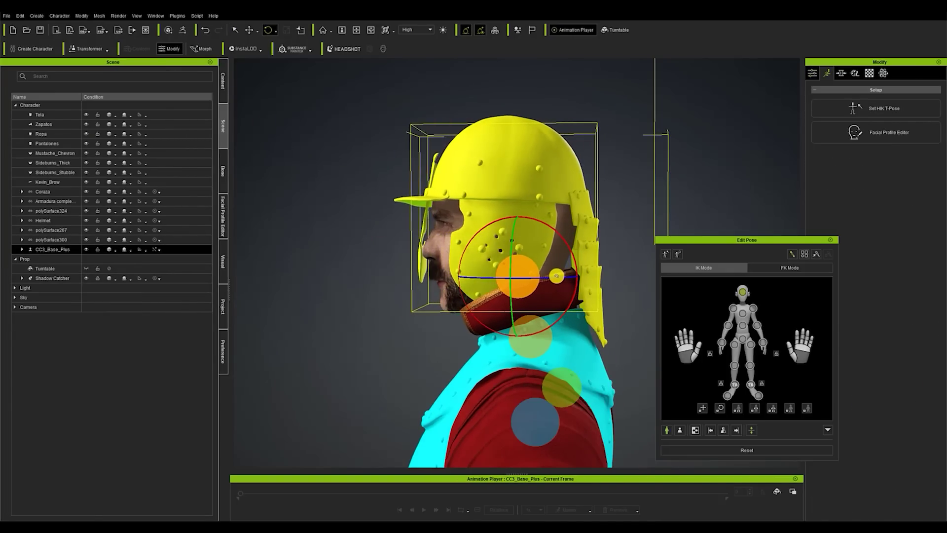
left_click_drag(565, 251, 576, 252)
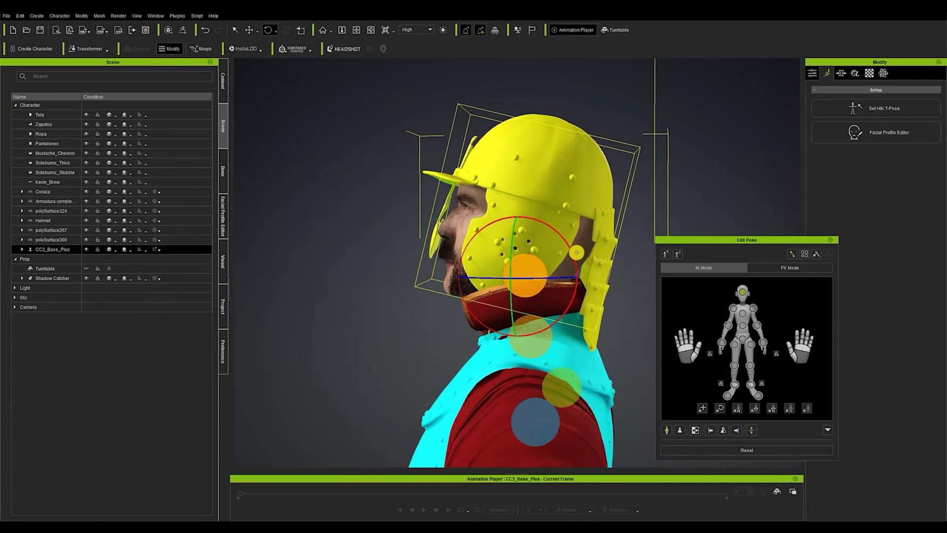
left_click(830, 242)
Step: Bend the helmet's neck guard outward by rotating its joint5 bone in the animation layer editor
left_click(581, 173)
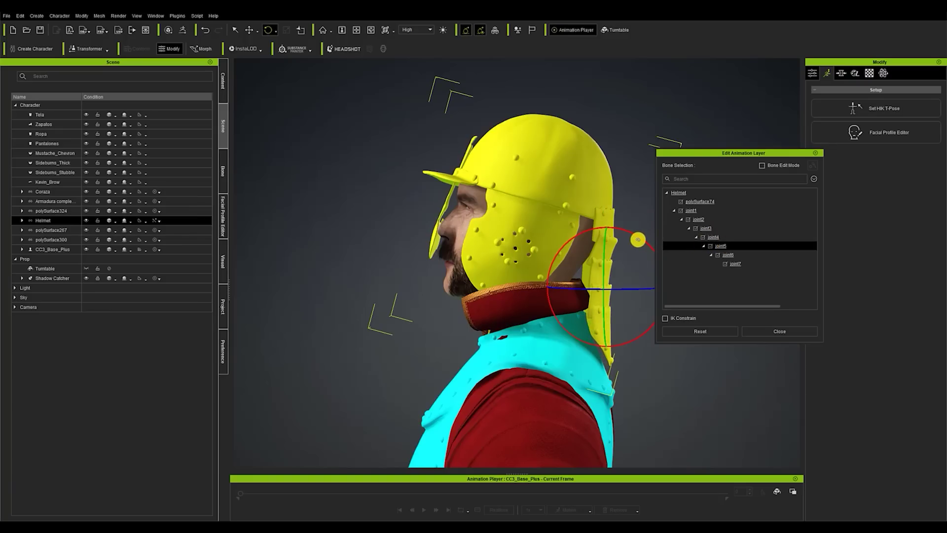
left_click(815, 153)
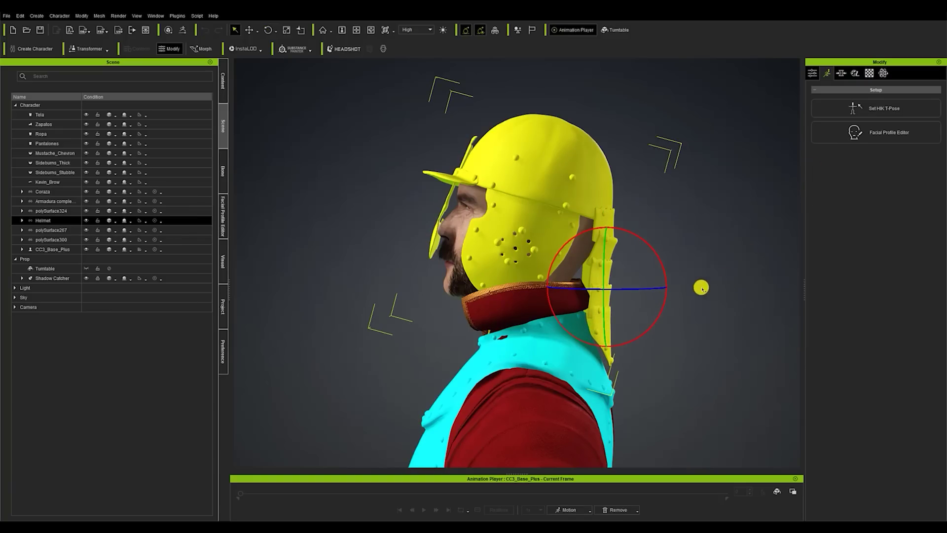
right_click_drag(697, 289, 727, 286)
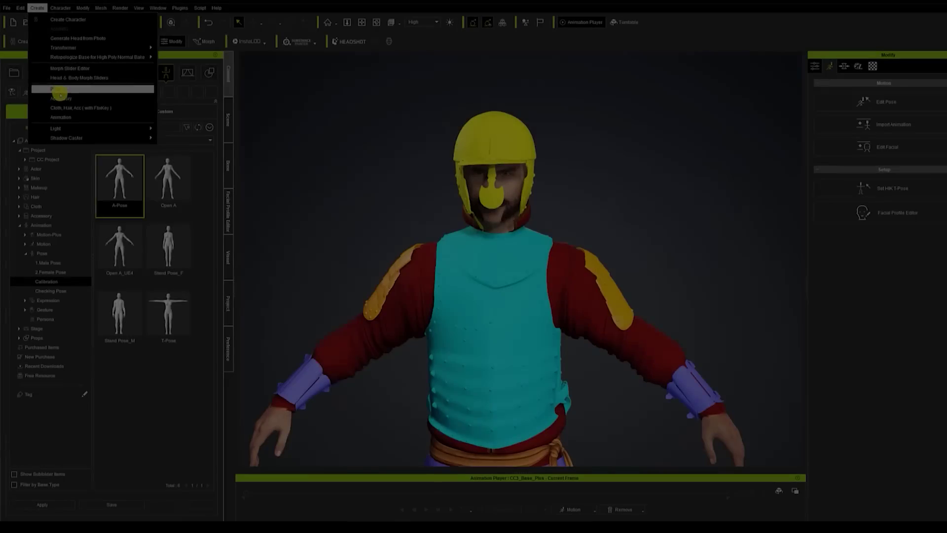
Step: Import the shoulder guard Hombrera A as a prop and attach it to the character's CC_Base_Spine02 bone
left_click(59, 90)
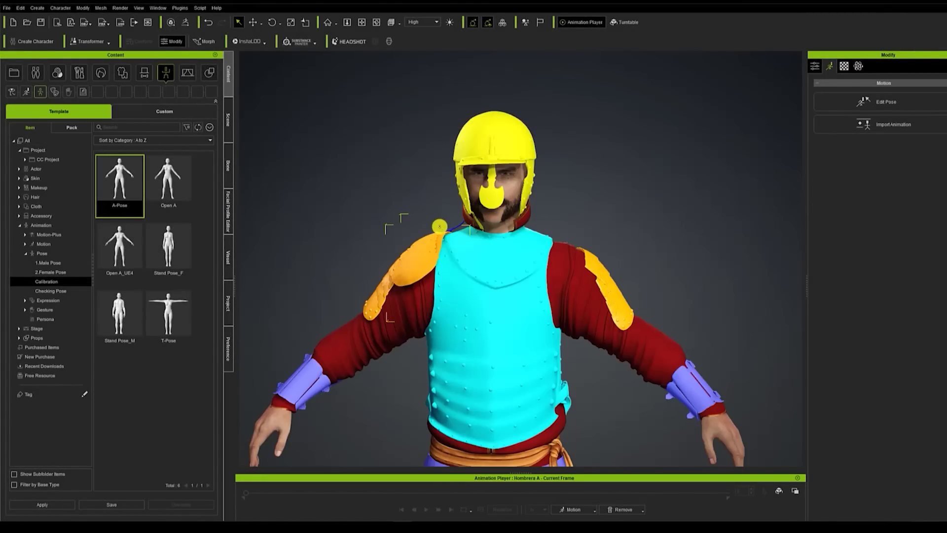
scroll(424, 222, "up", 5)
right_click_drag(447, 237, 590, 312)
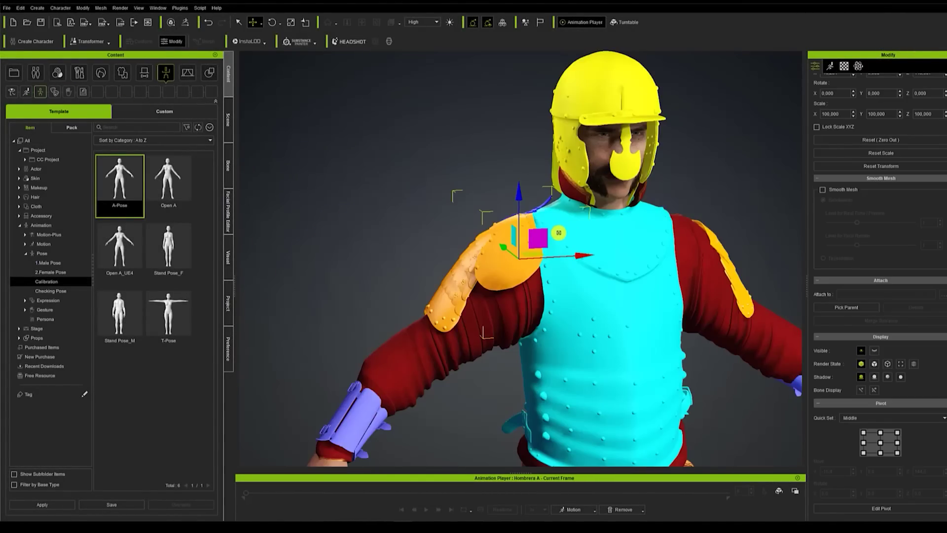
left_click(617, 250)
left_click(943, 295)
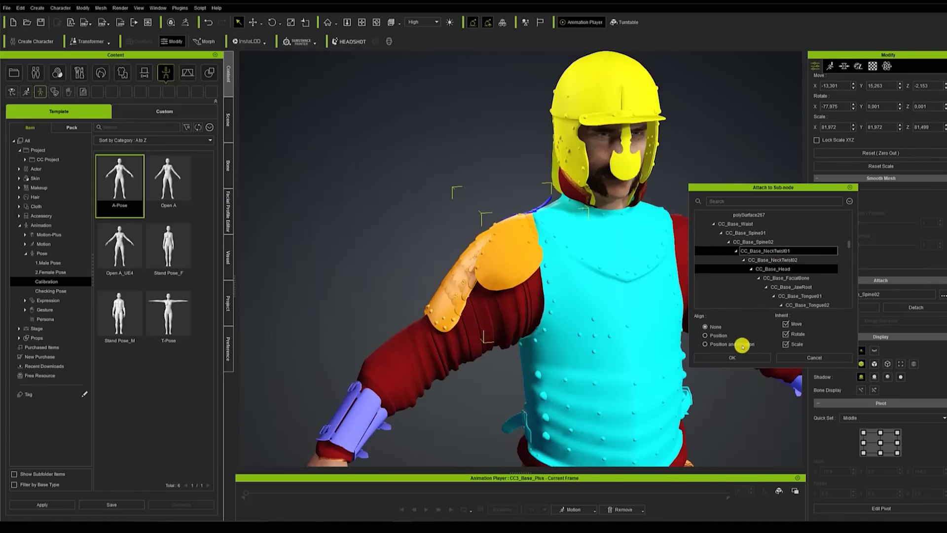
left_click(737, 358)
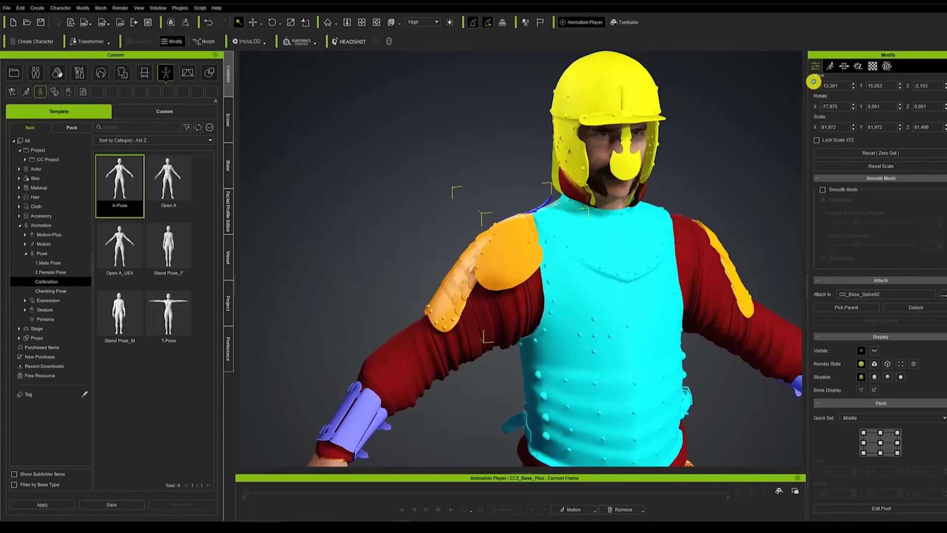
Step: Rotate the shoulder guard's joint2 bone in the animation layer editor to fit the raised arm
left_click(831, 67)
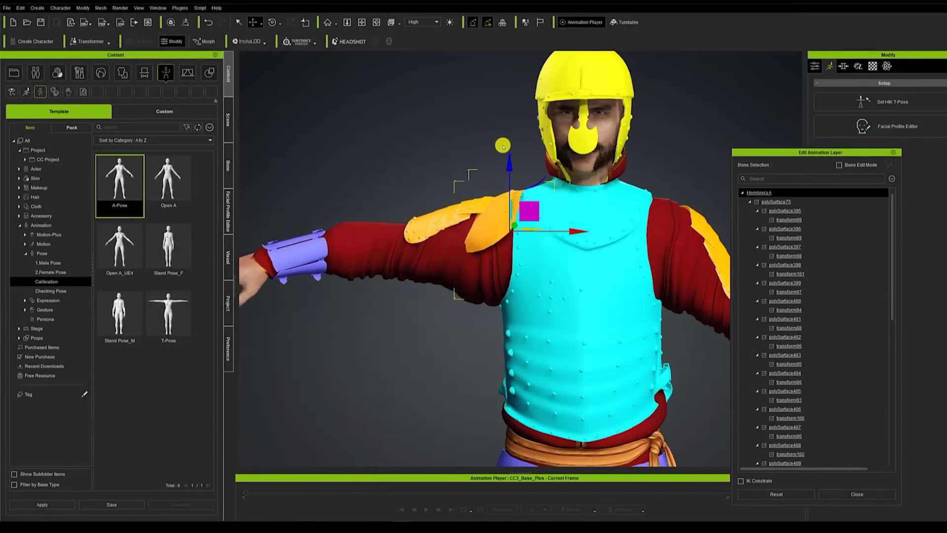
scroll(807, 292, "down", 8)
left_click(807, 291)
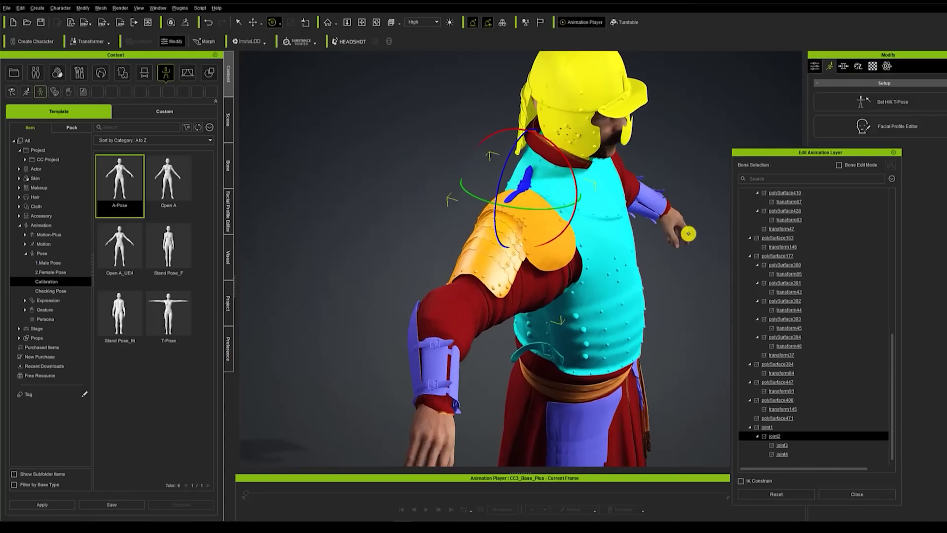
scroll(607, 202, "down", 5)
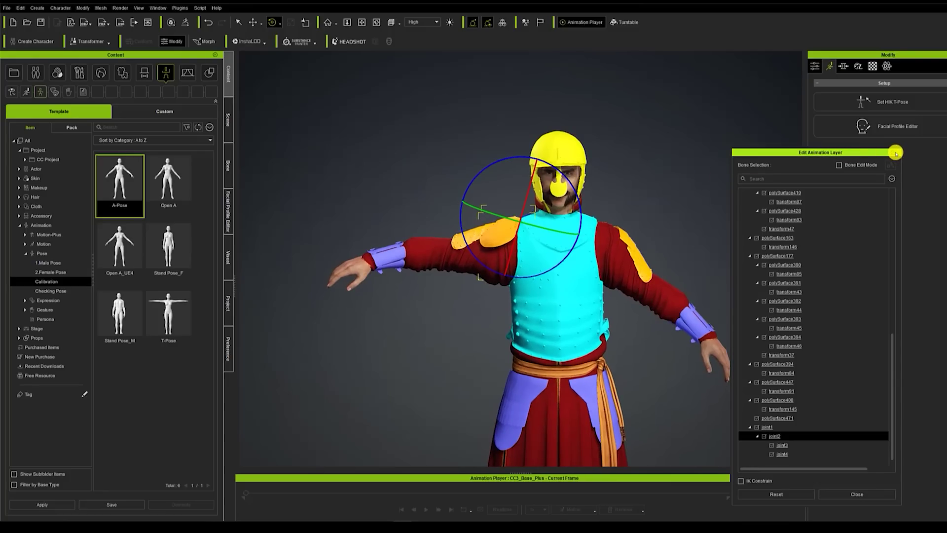
left_click(896, 154)
left_click(684, 234)
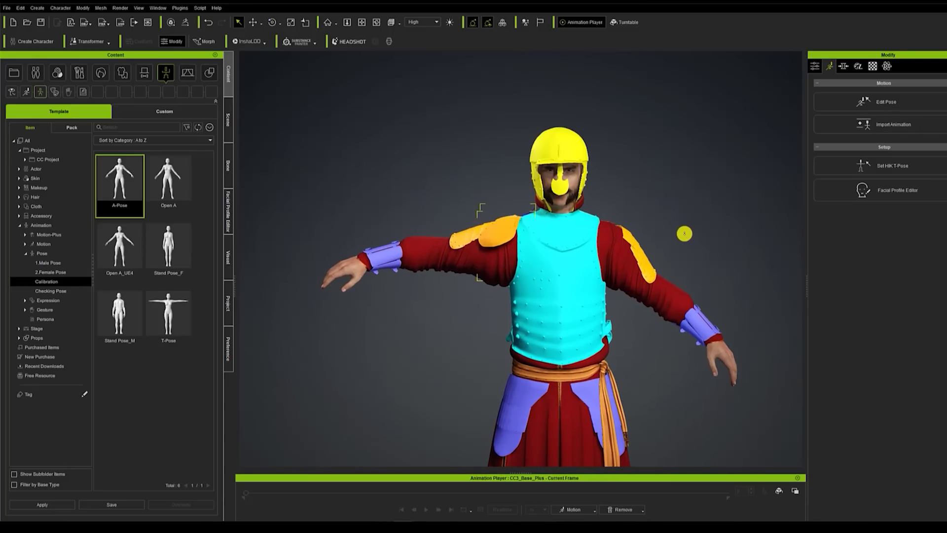
scroll(684, 232, "up", 5)
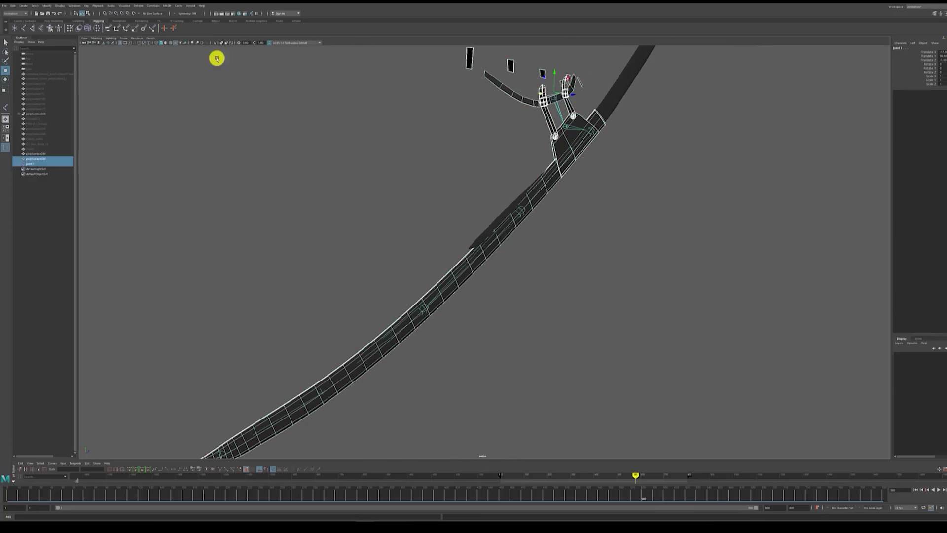
Step: Switch from the Maya sabre rig to Character Creator, select the pelvis-attached sabre, and examine the finished hussar from several sides
key("F3")
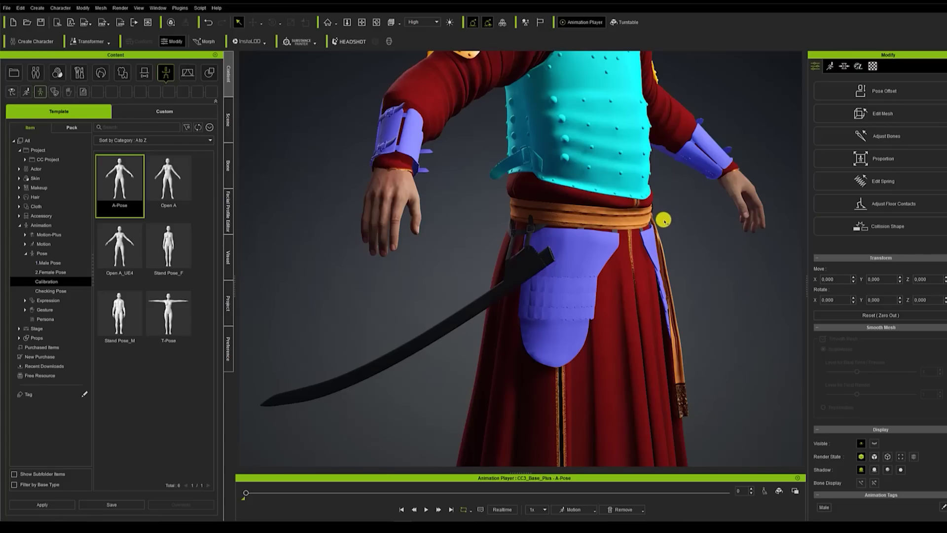
left_click(622, 227)
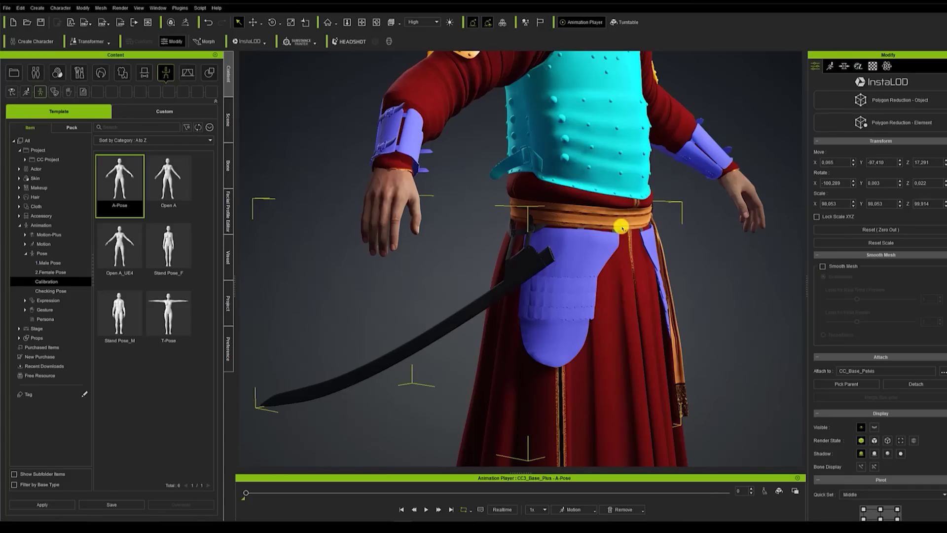
left_click(838, 130)
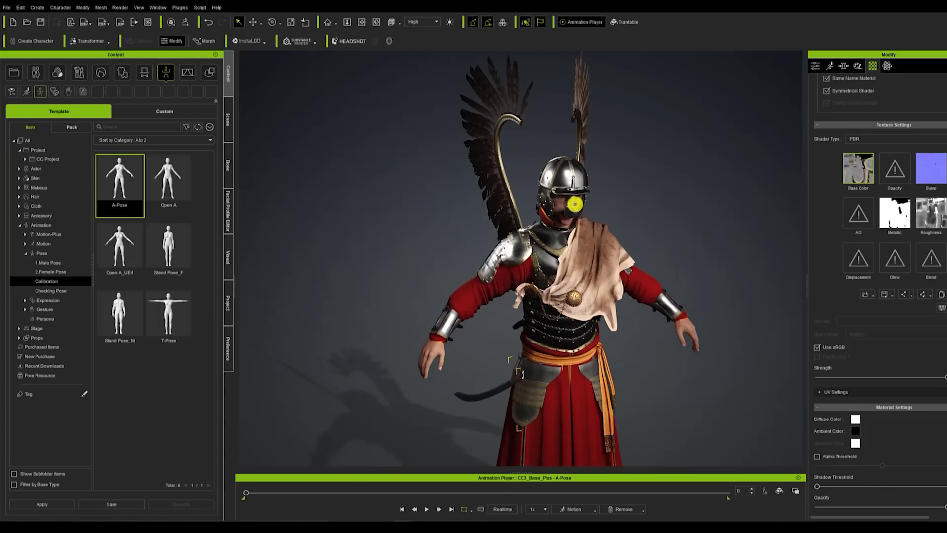
right_click_drag(575, 204, 511, 176)
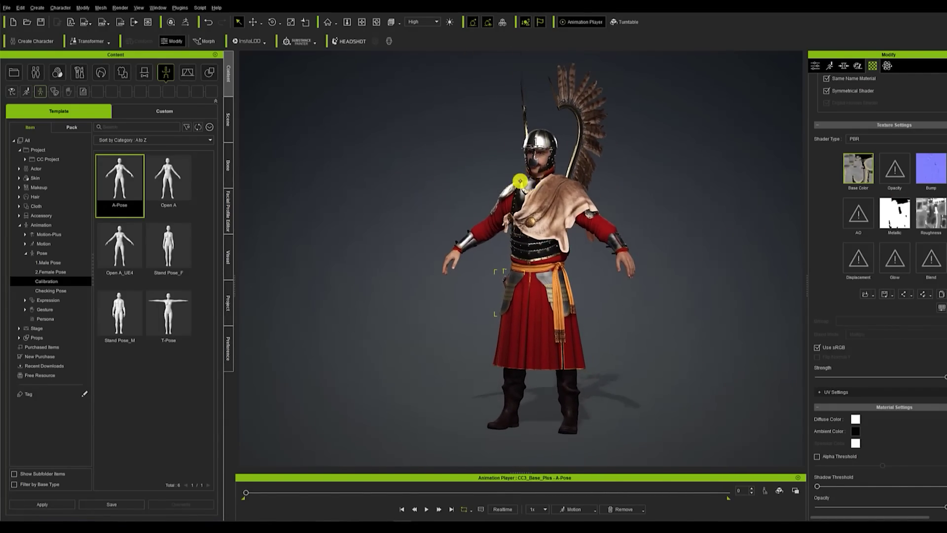
right_click_drag(627, 189, 485, 180)
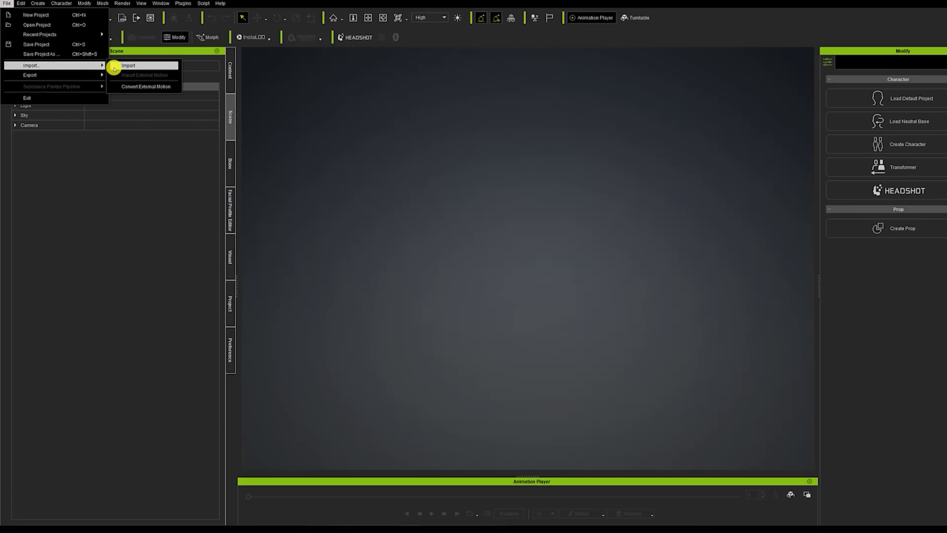
Step: Import the Neo Robot 3 model as a prop and start renaming its polySurface meshes, such as Muscules Arms, Throat and Helmet
left_click(127, 65)
left_click(74, 135)
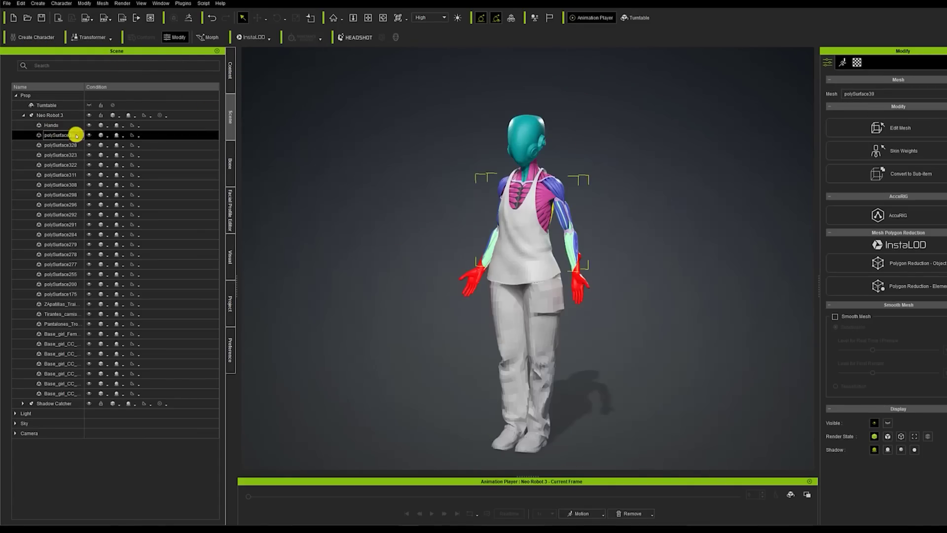
key("Down")
key("Down")
key("Down")
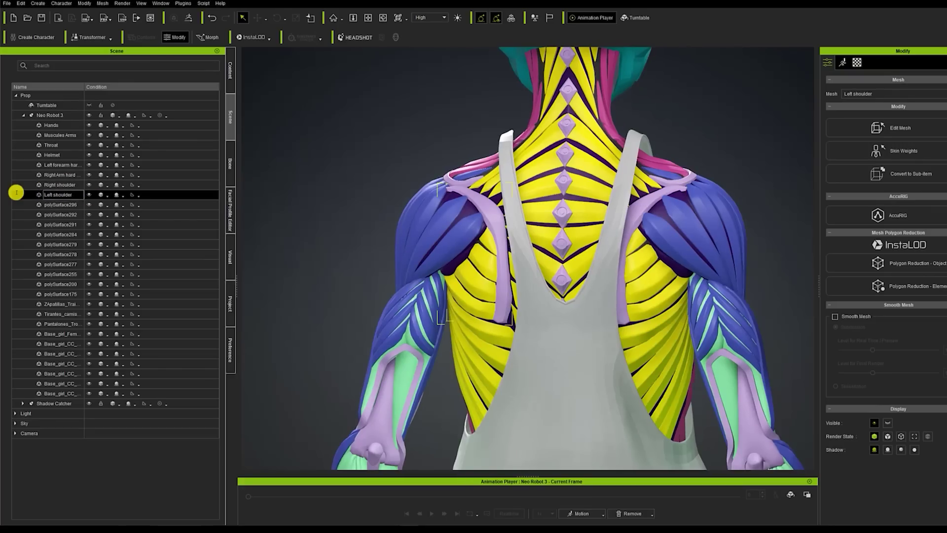
Step: Rename the two right arm meshes Right forearm hard structure and Right arm hard structure
double_click(55, 215)
type("Right forearm hard structure")
key("Return")
double_click(55, 226)
type("Right arm hard structure")
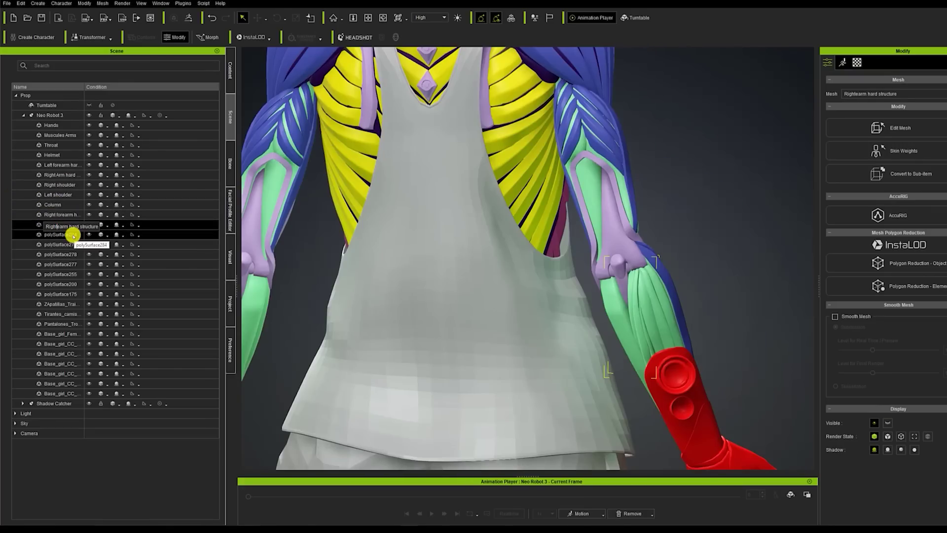
key("Return")
Step: Rename the collarbone mesh Clavicles and the pelvis mesh Hips
left_click(60, 234)
double_click(60, 234)
type("Clavicles")
key("Return")
double_click(50, 244)
type("Hips")
key("Return")
Step: Rename the remaining polySurface meshes Base front, Base Arms, Arms, Muscules Back and Muscules Front
double_click(60, 254)
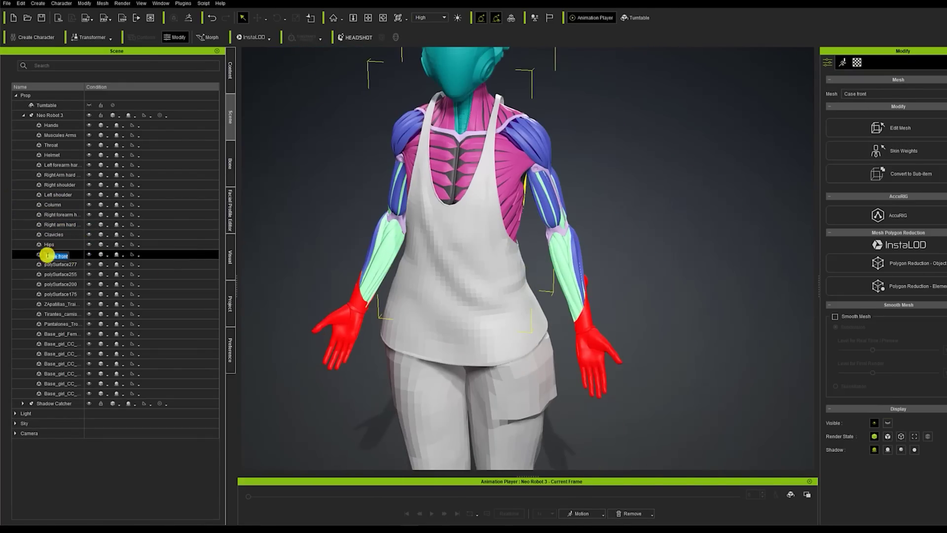
key("Return")
double_click(60, 264)
left_click(42, 296)
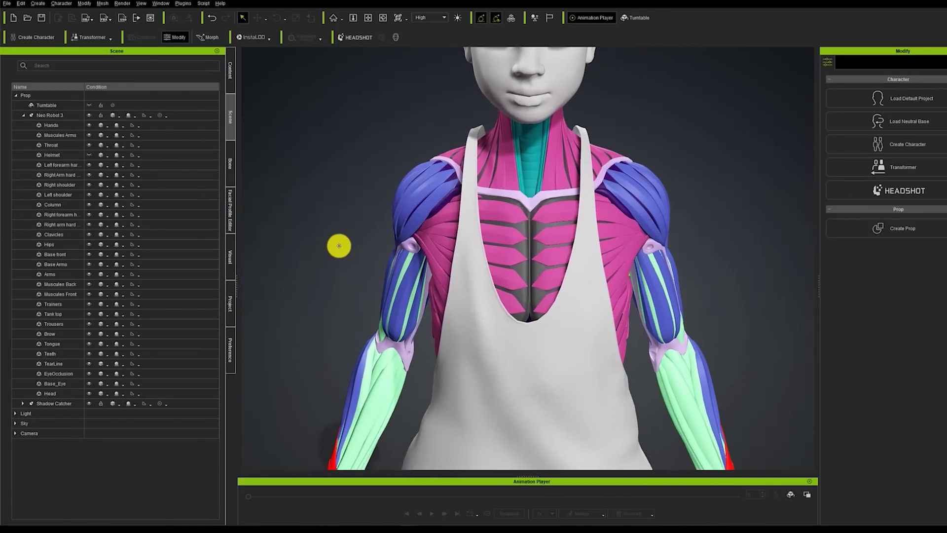
right_click_drag(339, 247, 497, 252)
scroll(494, 241, "up", 5)
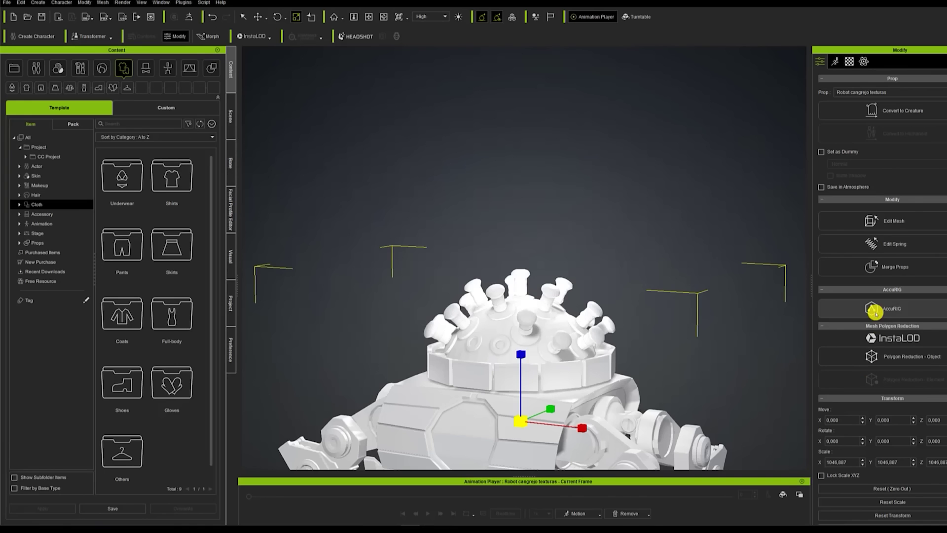
Step: Open the Robot cangrejo texturas prop in AccuRIG and create rig guides for all of its meshes
left_click(753, 330)
left_click(460, 275)
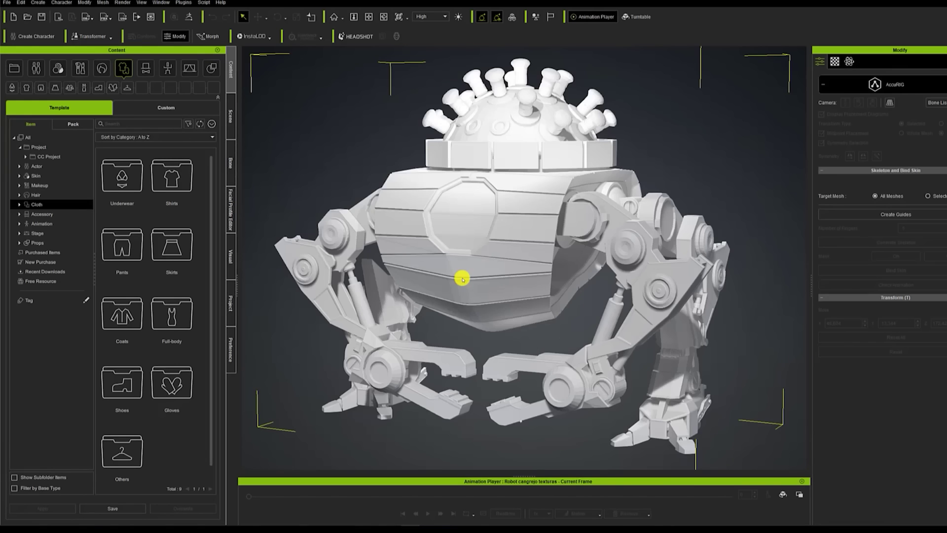
left_click(896, 214)
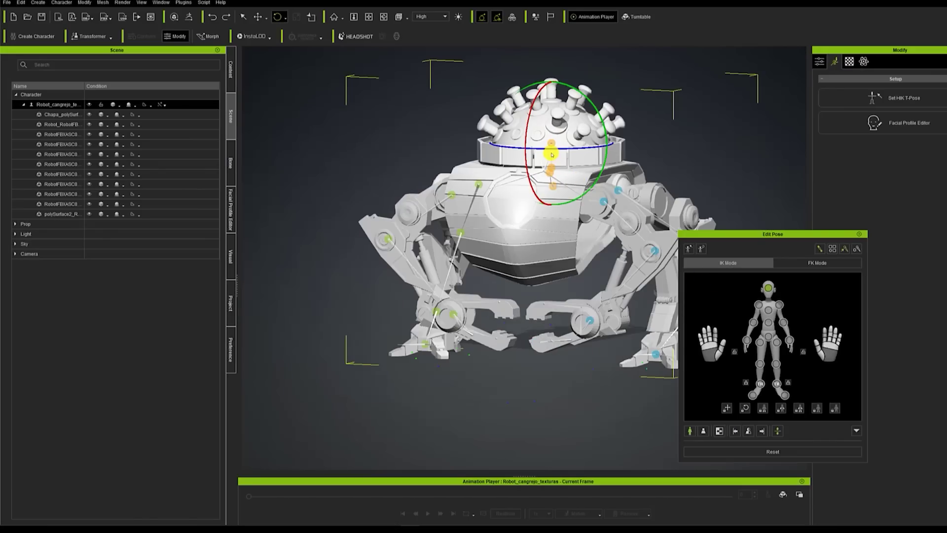
Step: Test the rigged crab robot in the pose editor by rotating its left arm at the elbow
left_click_drag(551, 154, 658, 187)
left_click(659, 187)
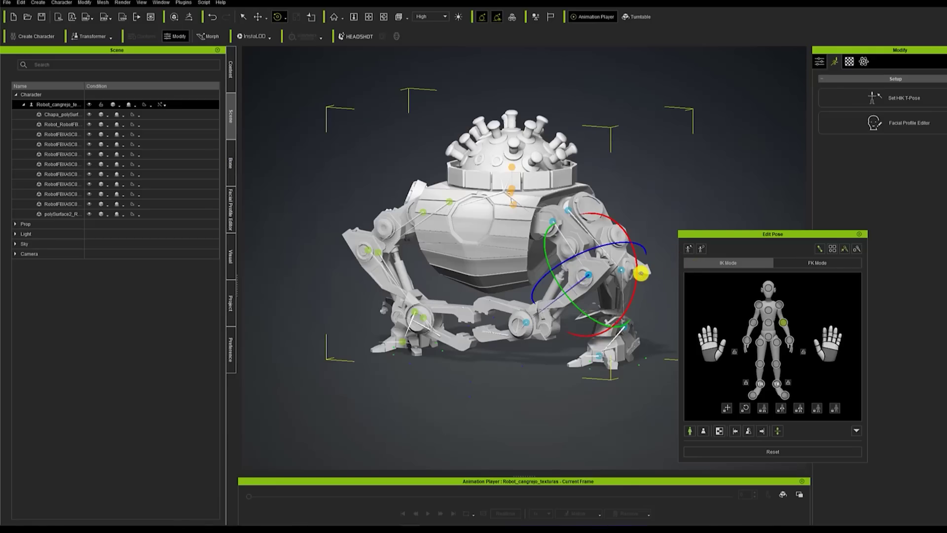
left_click_drag(640, 273, 658, 261)
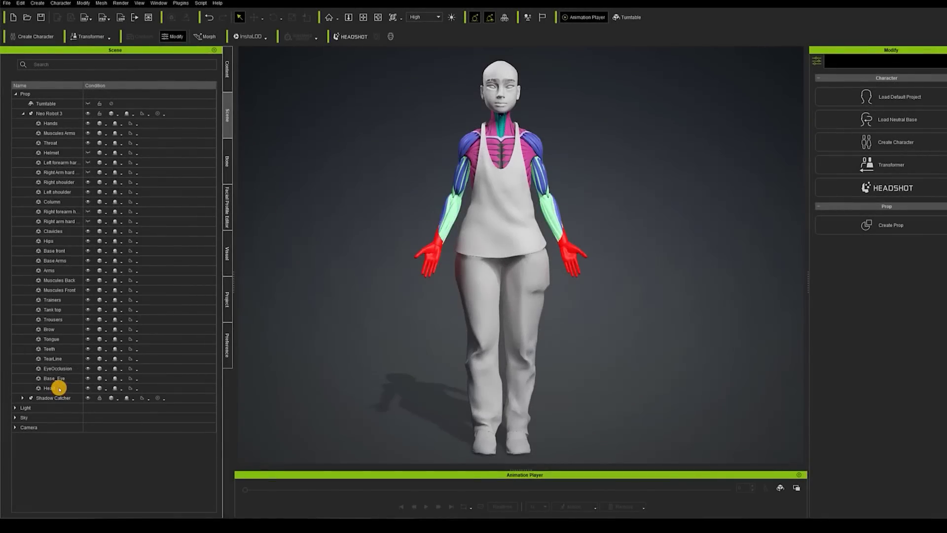
Step: Select all visible Neo Robot 3 meshes, leaving out the helmet and the hard arm structures, and open them in AccuRIG
left_click(60, 388)
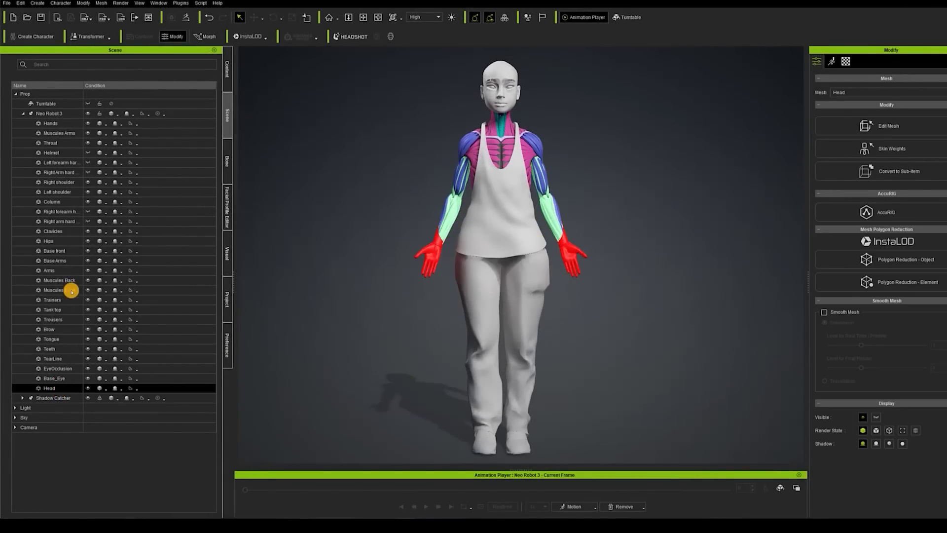
left_click(57, 231, "shift")
left_click(59, 202, "shift")
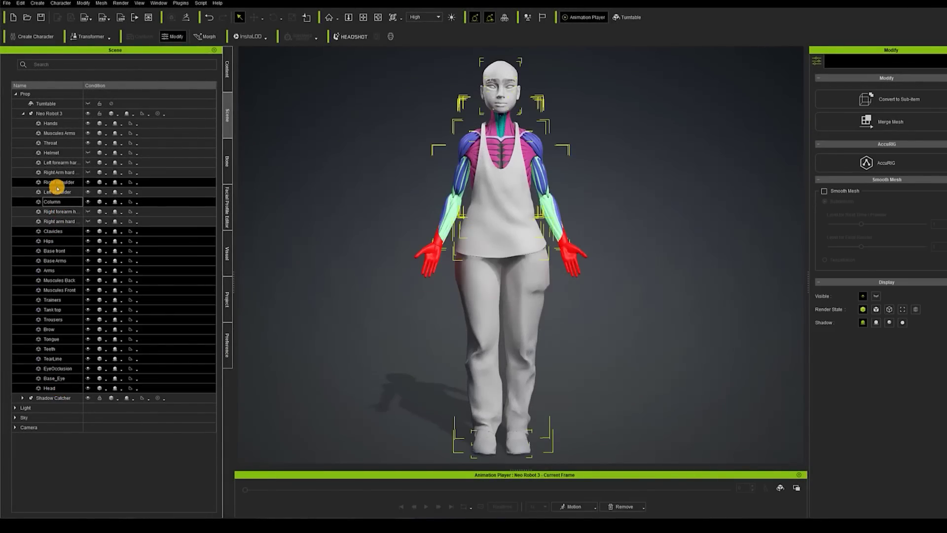
left_click(62, 144, "ctrl")
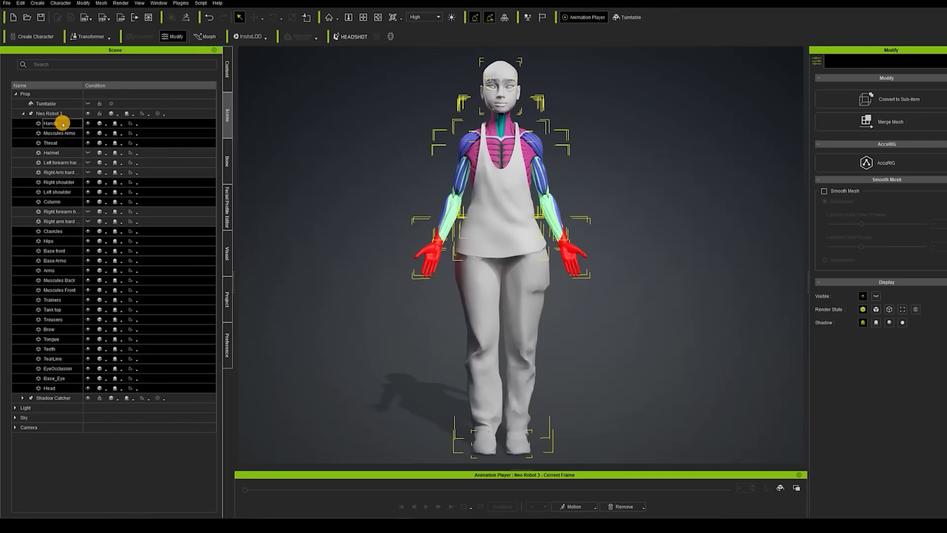
left_click(854, 168)
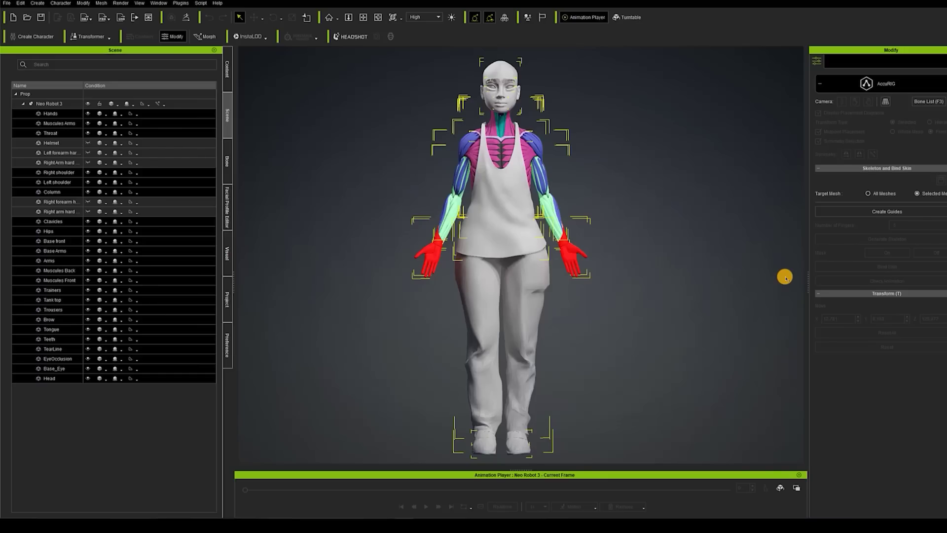
Step: Create and position the AccuRIG guides on the selected meshes, including the neck base, and generate the five-finger skeleton
left_click(884, 211)
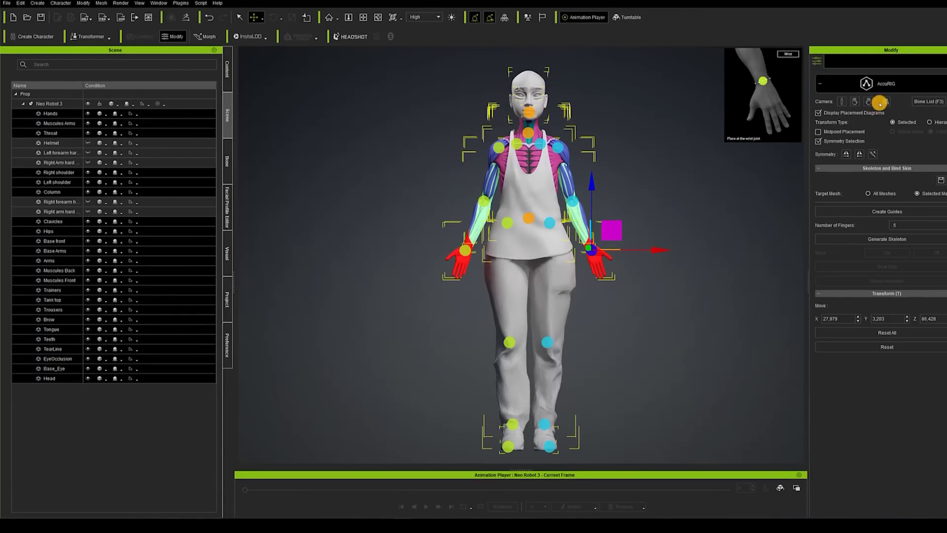
left_click(885, 102)
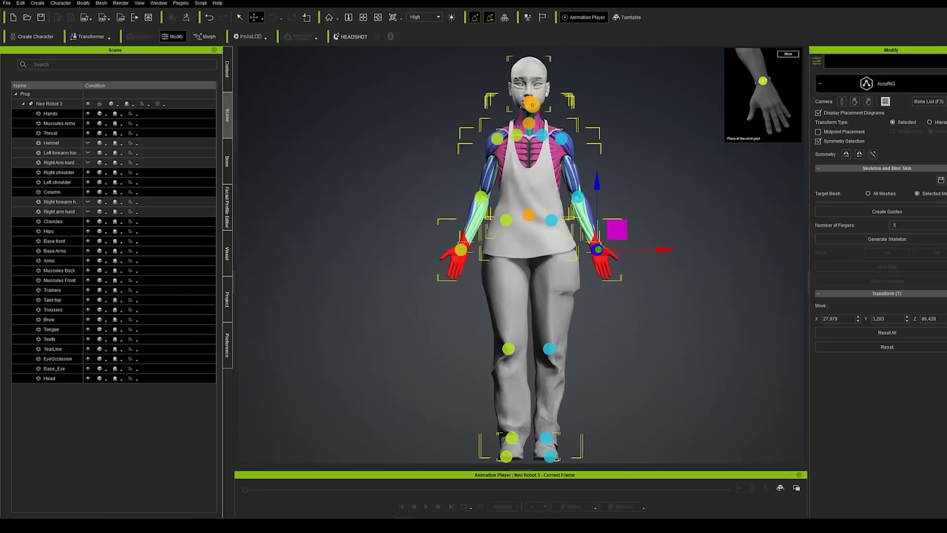
left_click_drag(546, 116, 533, 108)
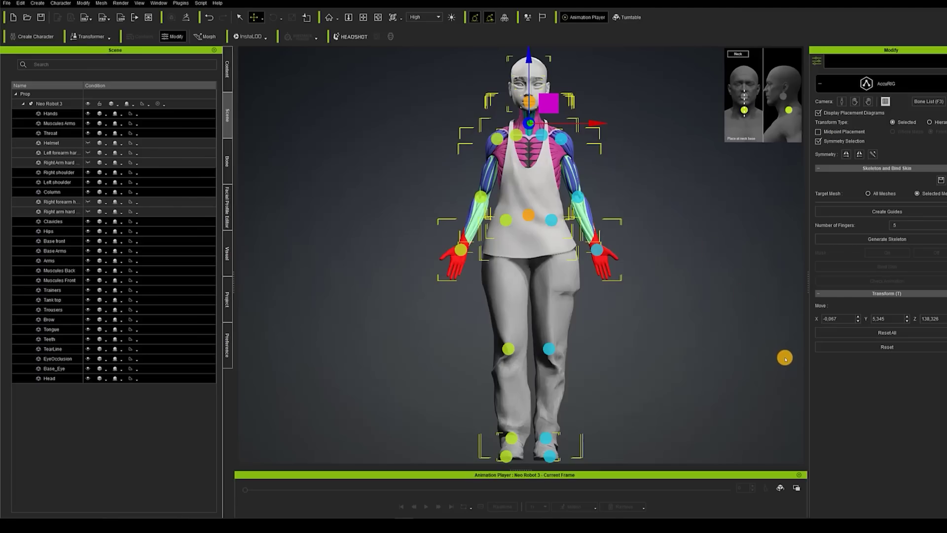
left_click(865, 242)
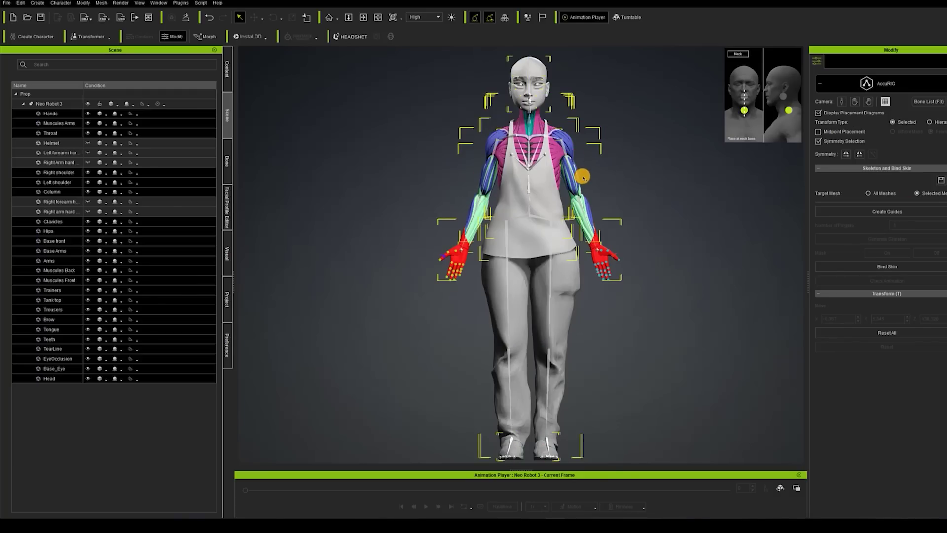
Step: Check the left eye joint's placement on the generated skeleton and bind the skin to it
scroll(583, 178, "up", 5)
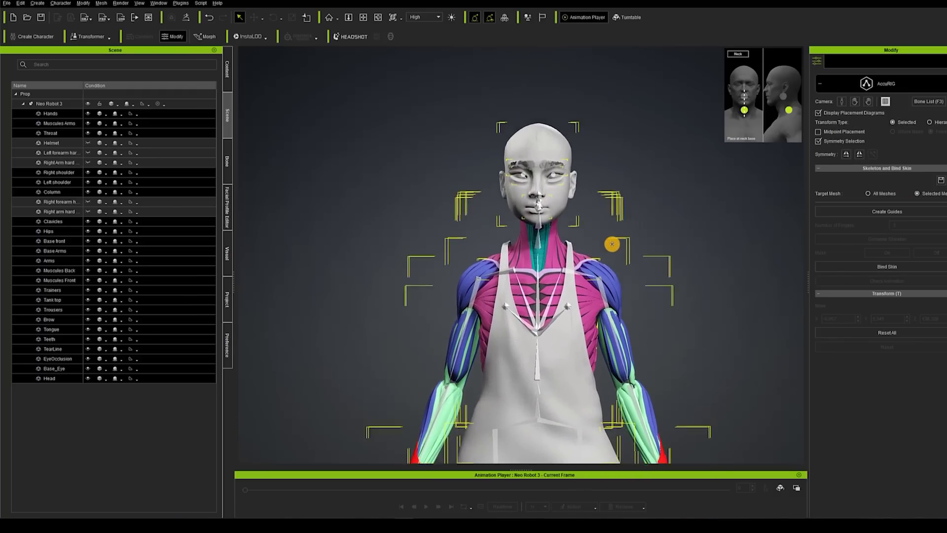
scroll(609, 250, "up", 3)
right_click_drag(636, 213, 594, 133)
left_click_drag(570, 118, 569, 65)
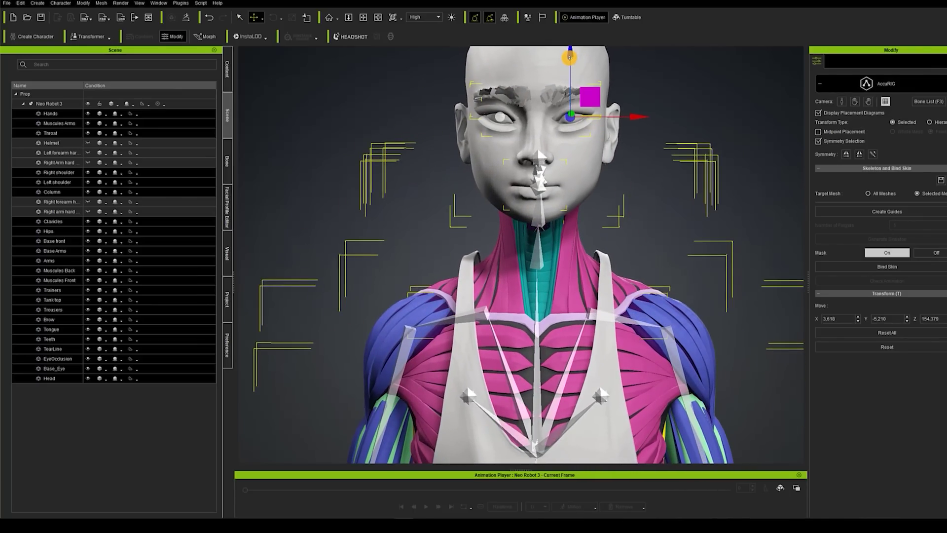
right_click_drag(570, 58, 657, 296)
scroll(658, 295, "down", 5)
middle_click_drag(661, 353, 635, 193)
scroll(635, 193, "up", 3)
scroll(641, 197, "down", 5)
left_click(884, 267)
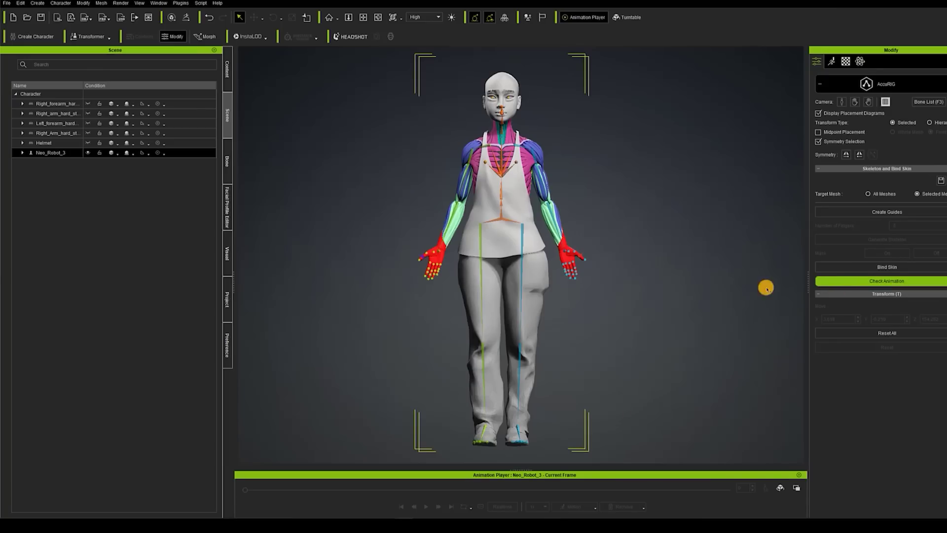
Step: Apply the male Walk_M motion to Neo_Robot_3 and check how the rig deforms during playback
left_click(596, 508)
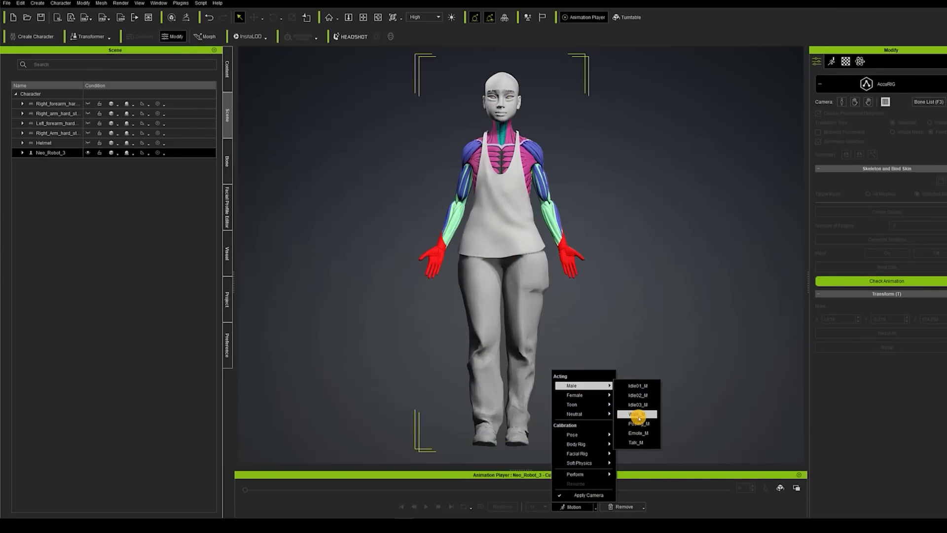
left_click(637, 415)
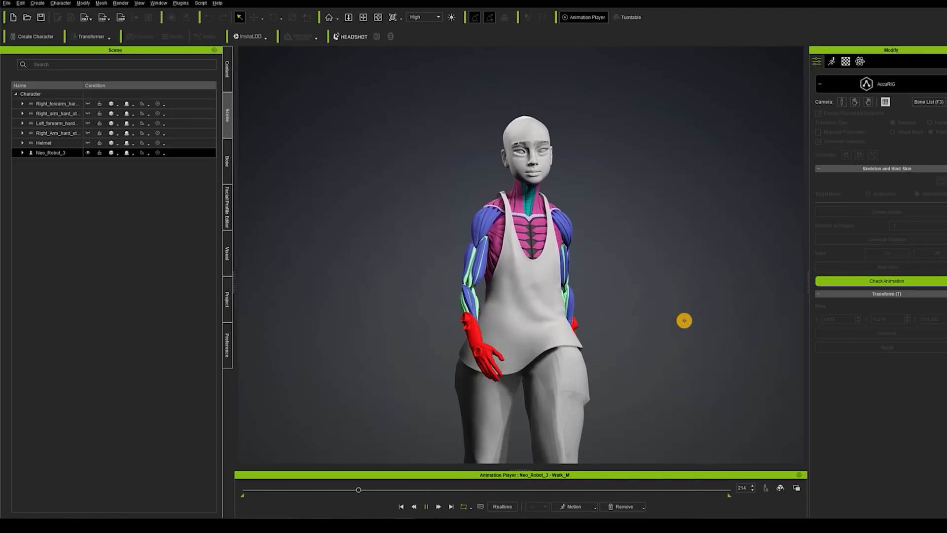
right_click_drag(682, 319, 649, 338)
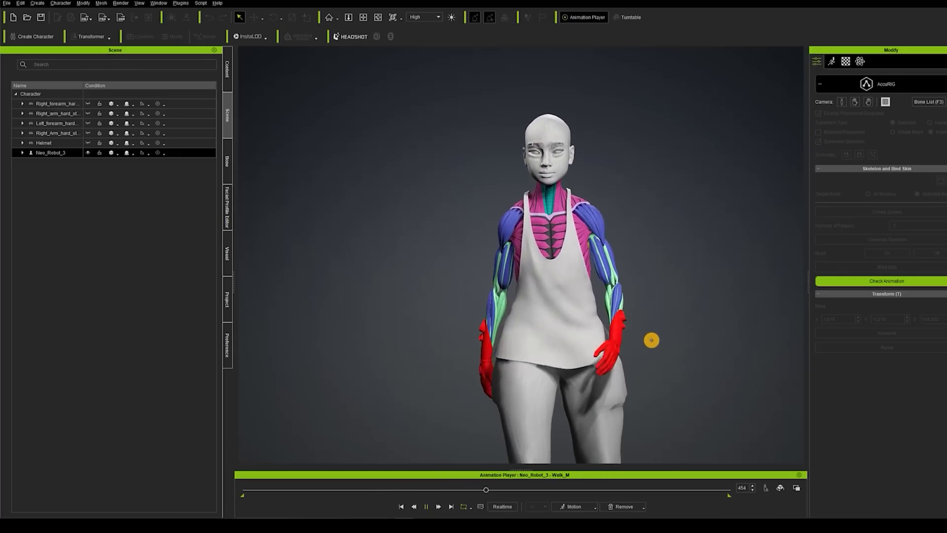
middle_click_drag(656, 395, 615, 207)
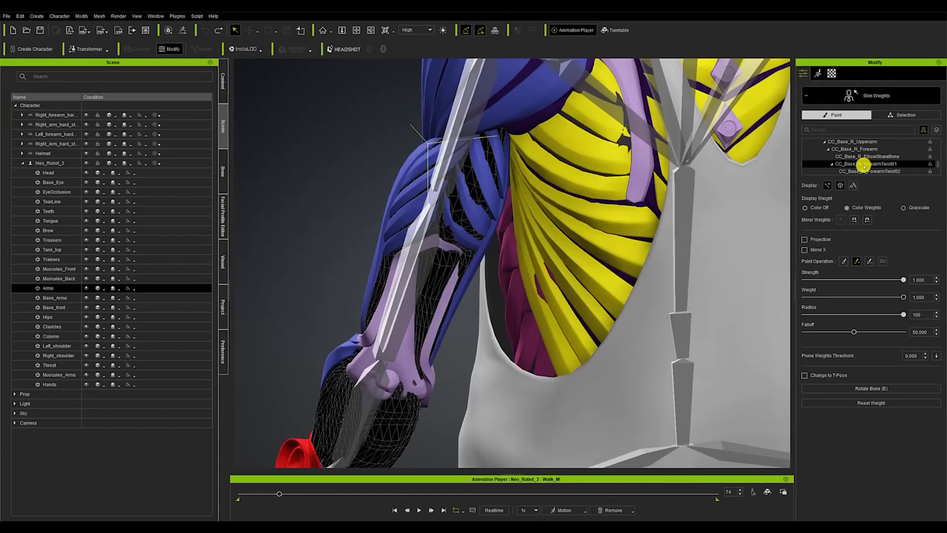
Step: Paint the Arms mesh's skin weights on the upper arm for the CC_Base_L_UpperarmTwist02 bone, using weight 1.000 and radius 100
left_click(466, 196)
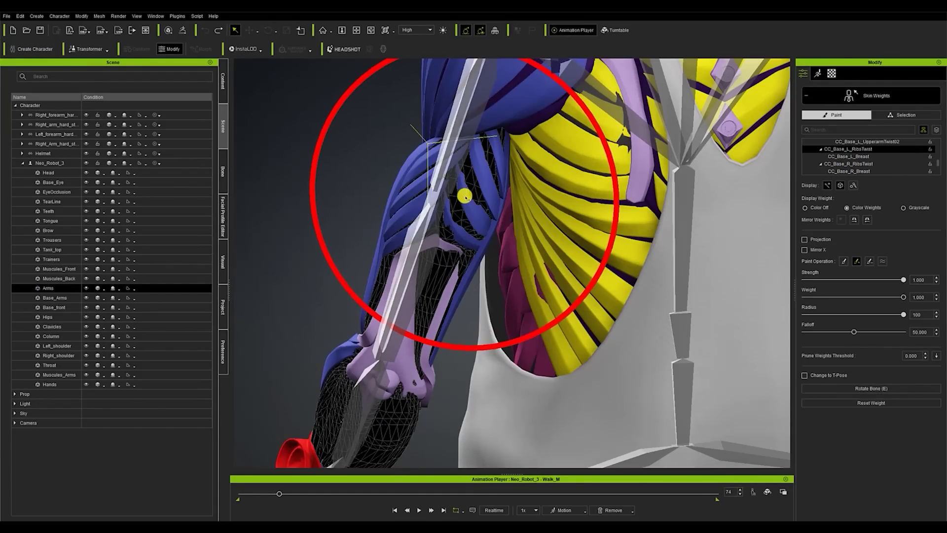
left_click(463, 194)
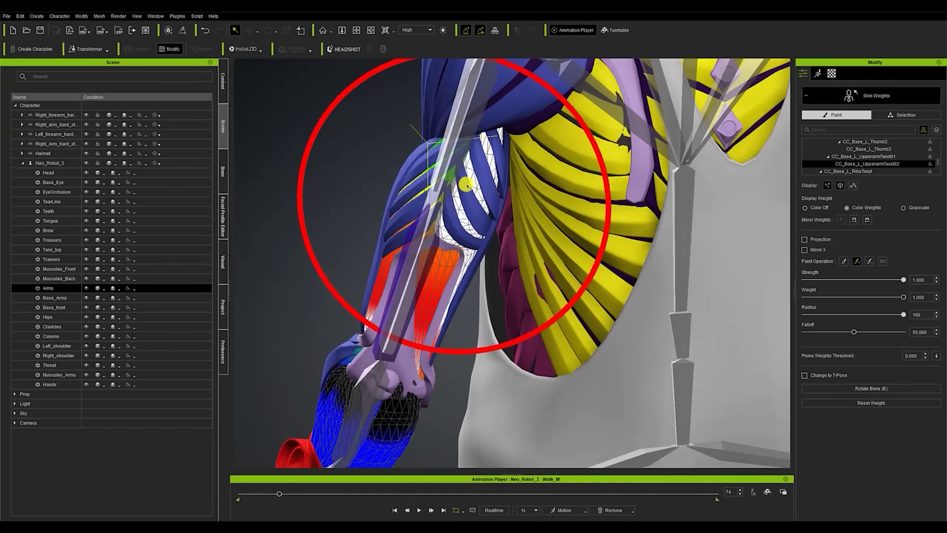
mouse_move(440, 249)
left_mouse_down()
mouse_move(434, 271)
mouse_move(414, 212)
mouse_move(412, 220)
left_mouse_up()
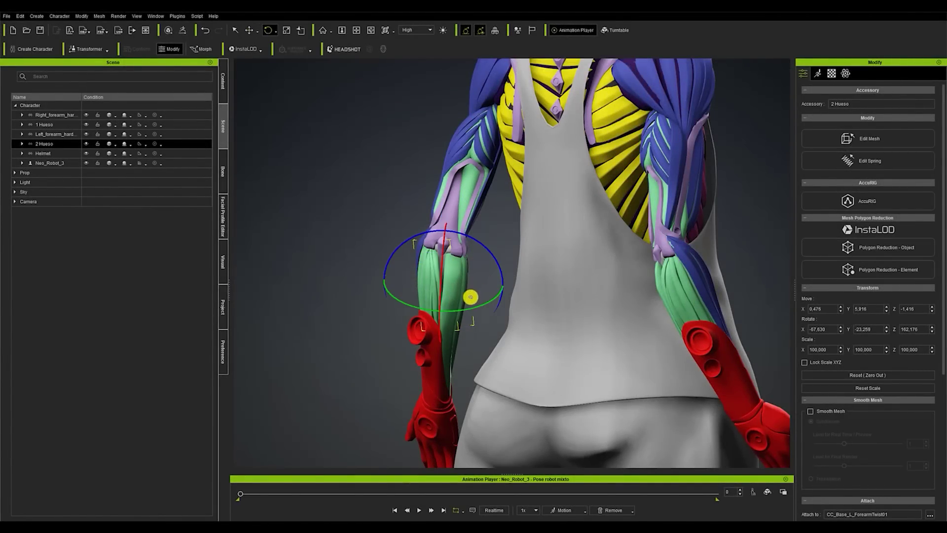
Step: Open AccuRIG for the selected 2 Hueso accessory, bind the skin with all meshes as target, and leave AccuRIG
right_click_drag(467, 300, 553, 281)
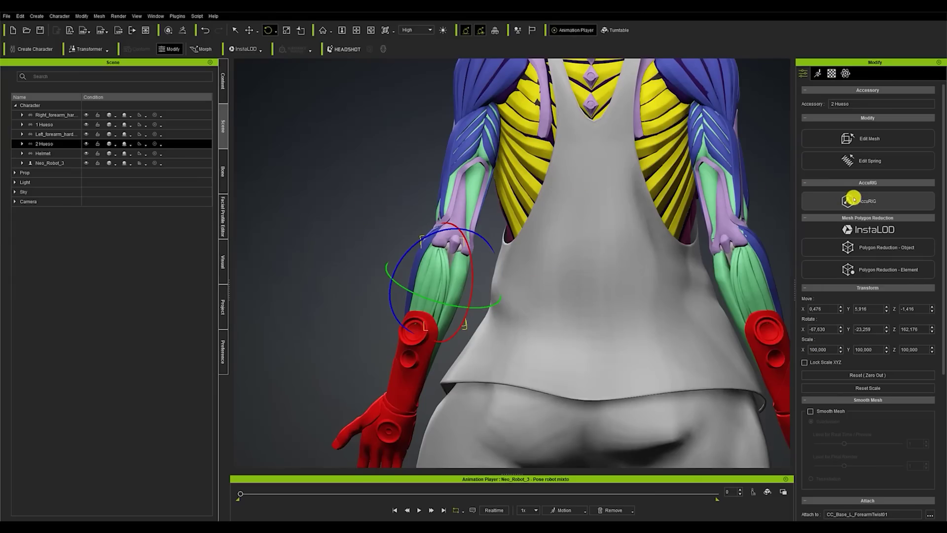
left_click(868, 202)
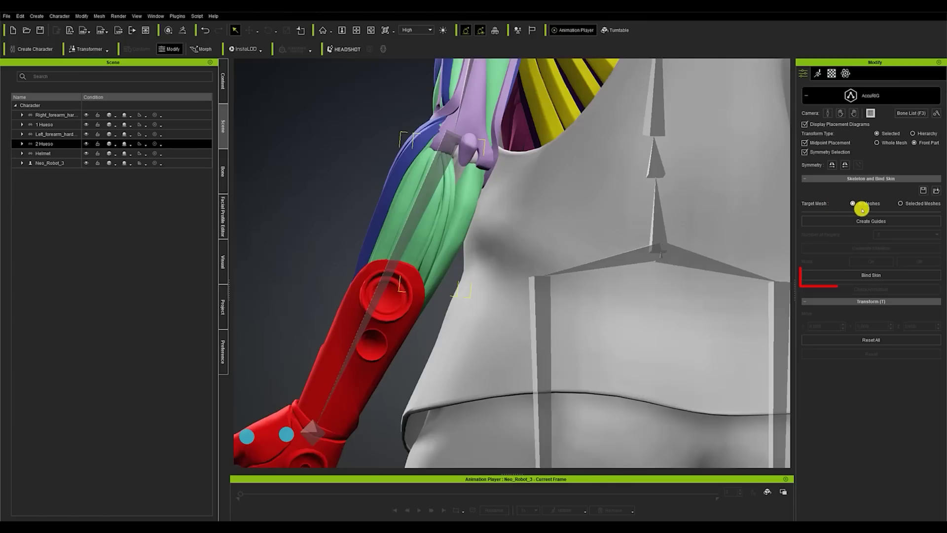
left_click(867, 276)
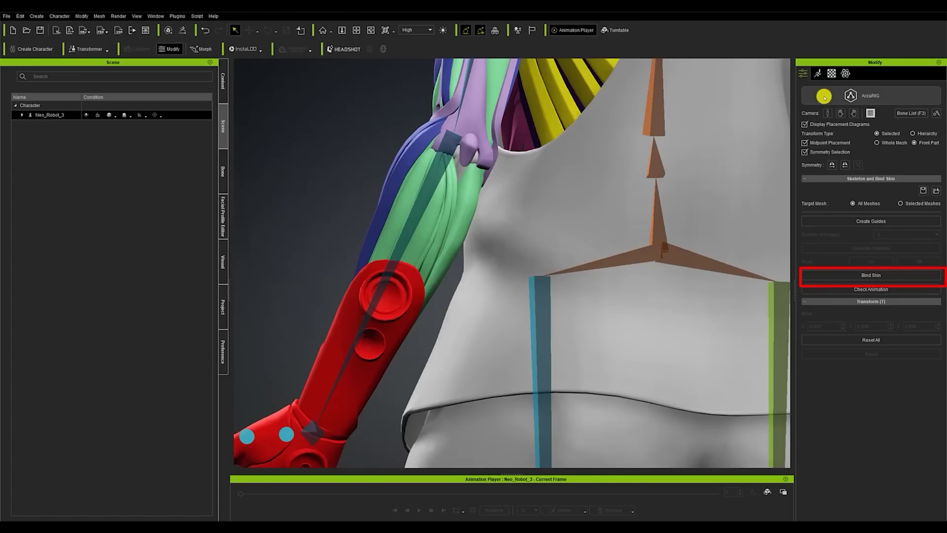
left_click(824, 97)
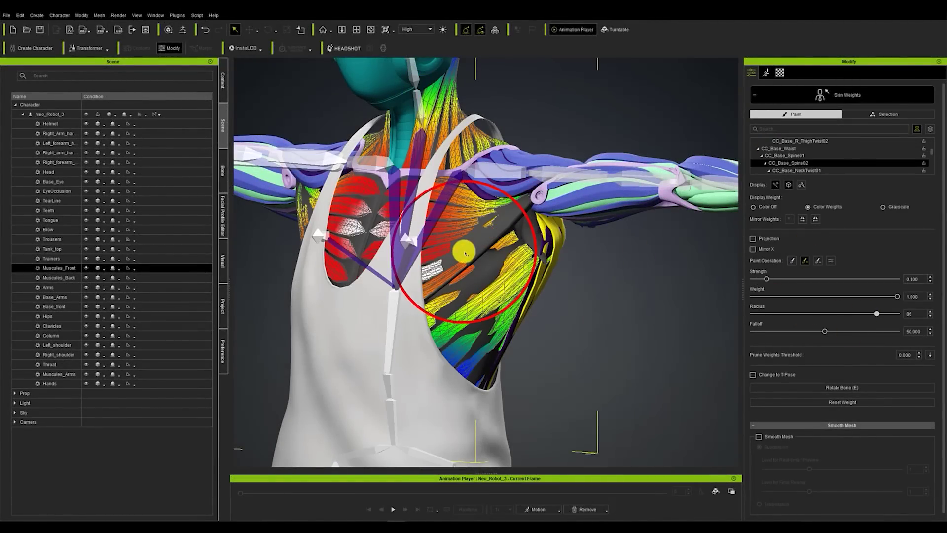
Step: Display the Muscules_Front mesh's skin weights for CC_Base_Spine01 and a neighbouring bone in the bone hierarchy
left_click(807, 154)
scroll(799, 165, "down", 2)
left_click(812, 148)
scroll(562, 152, "up", 5)
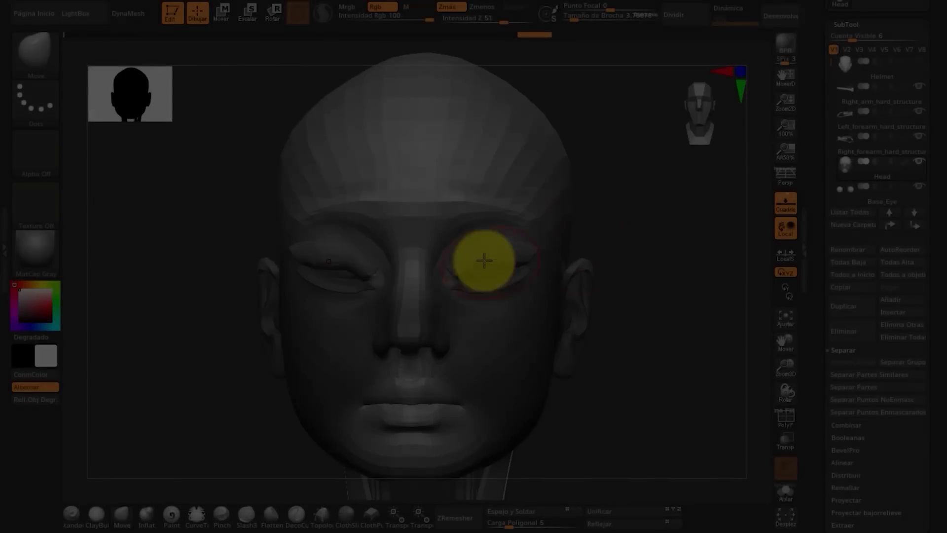
Step: Switch to ZBrush and reshape the head's eyelid with the Move brush
mouse_move(486, 258)
left_mouse_down()
mouse_move(486, 274)
mouse_move(530, 203)
mouse_move(493, 266)
left_mouse_up()
left_click(35, 49)
left_click(95, 446)
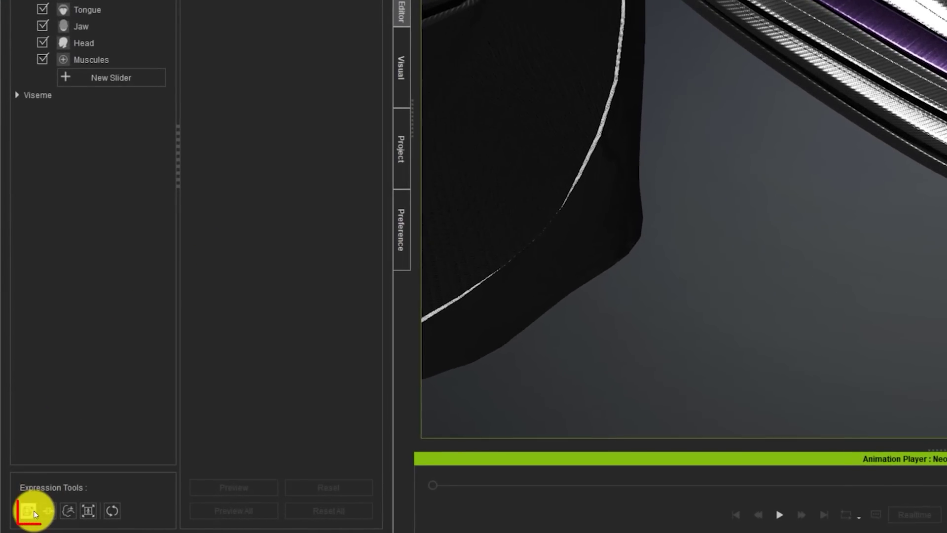
Step: Back in Character Creator, reshape the upper arm muscle's underside using soft-selected vertices with radius 5.15, and cancel the new expression slider
left_click(34, 511)
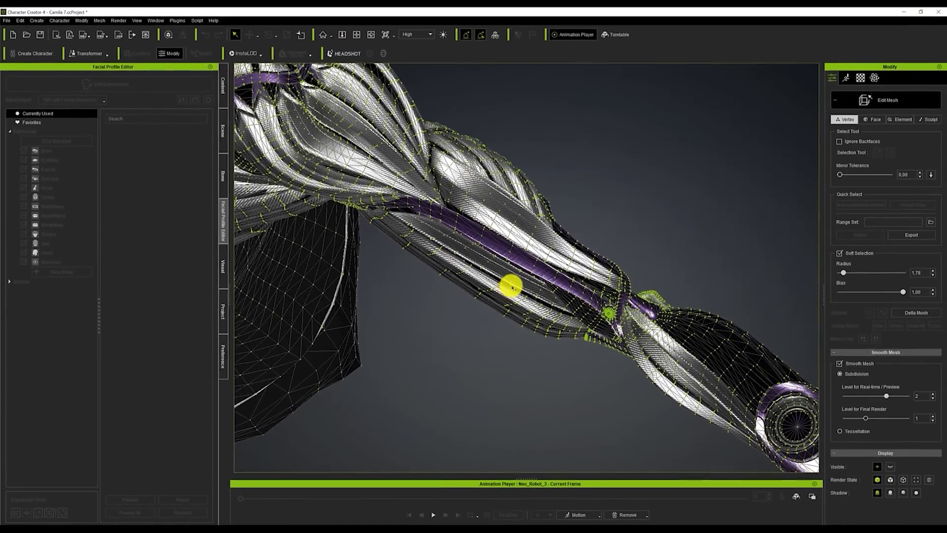
left_click(512, 287)
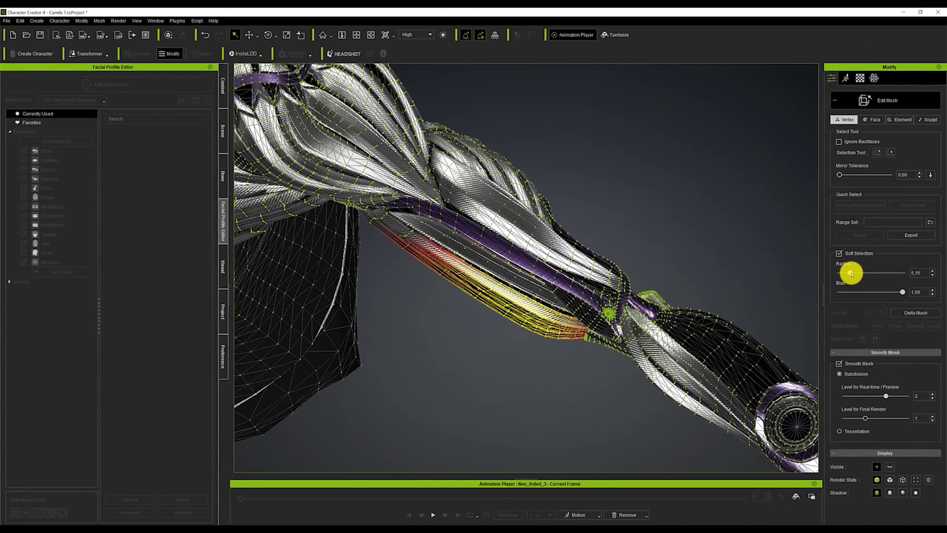
left_click_drag(545, 264, 542, 268)
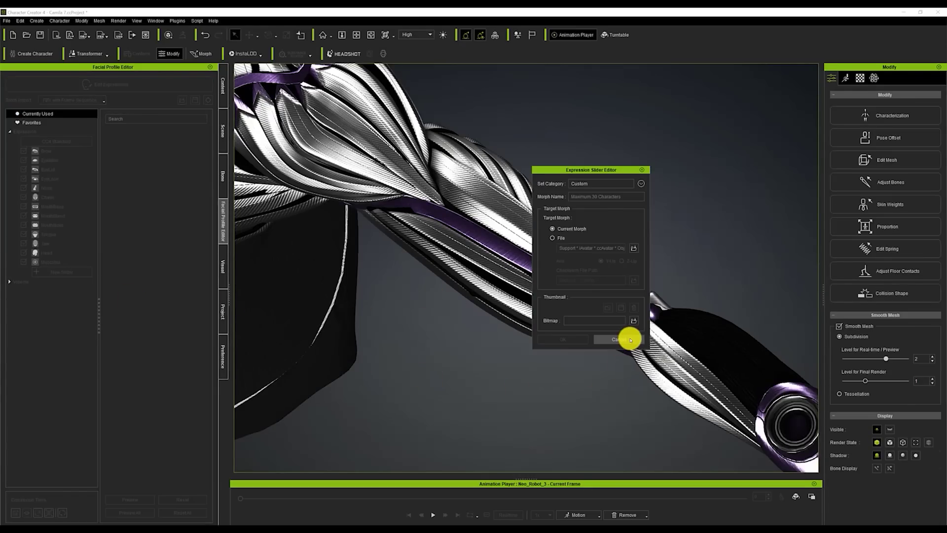
left_click(619, 339)
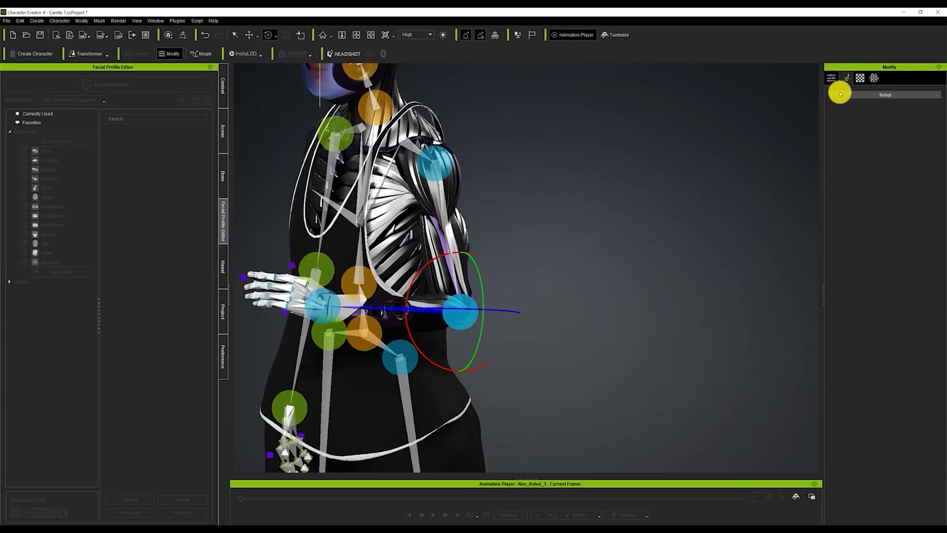
left_click(843, 79)
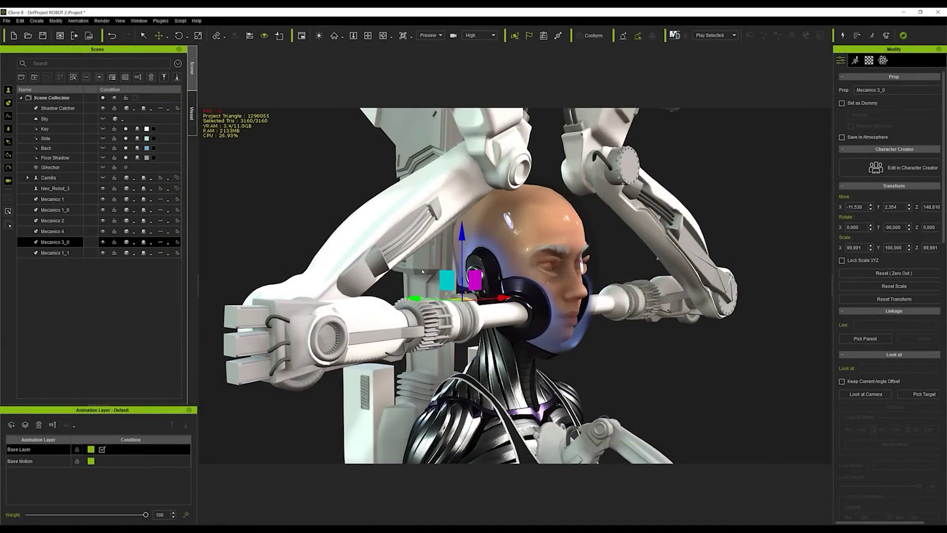
Step: Switch to iClone and examine from several angles how the Mecanico 3_0 prop fits the ear socket of the robot's head
scroll(471, 296, "up", 5)
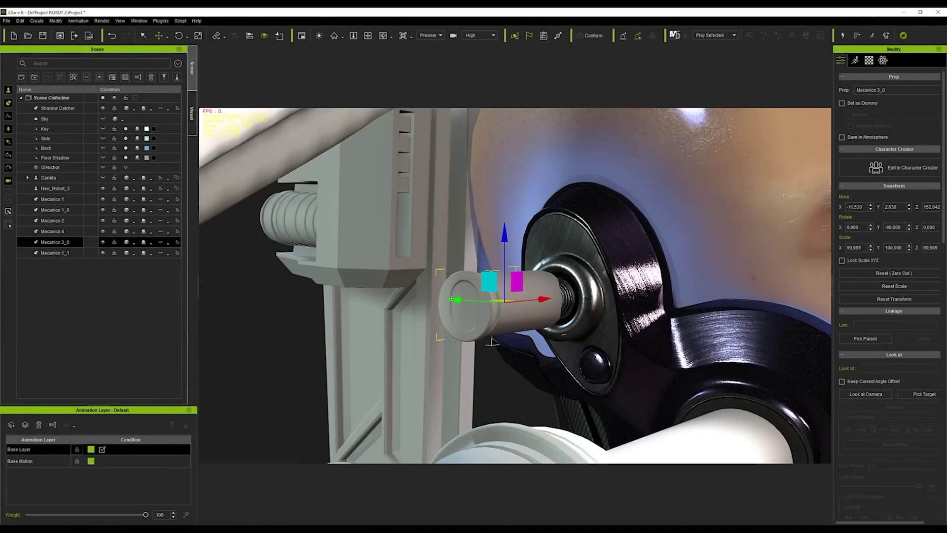
scroll(614, 299, "down", 10)
scroll(517, 329, "up", 4)
right_click_drag(771, 339, 750, 271)
scroll(750, 270, "up", 5)
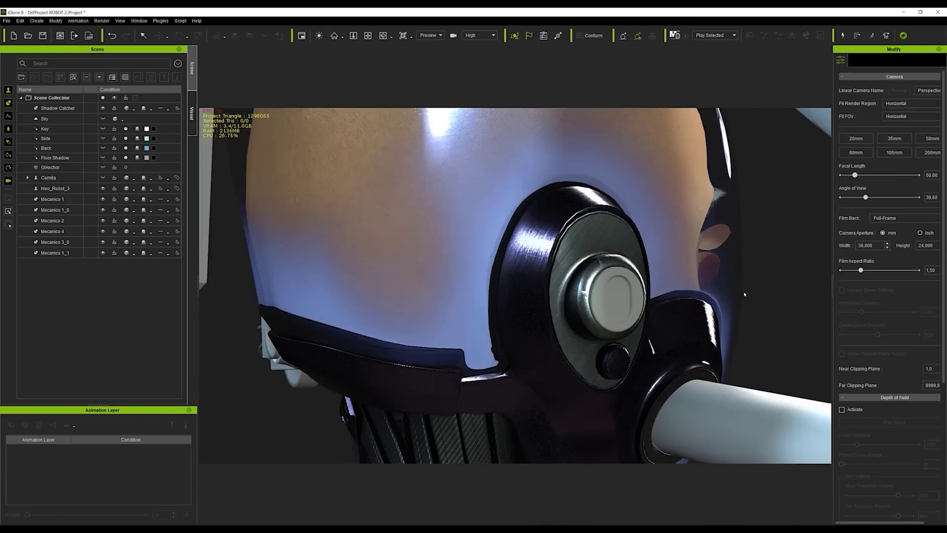
scroll(742, 292, "down", 5)
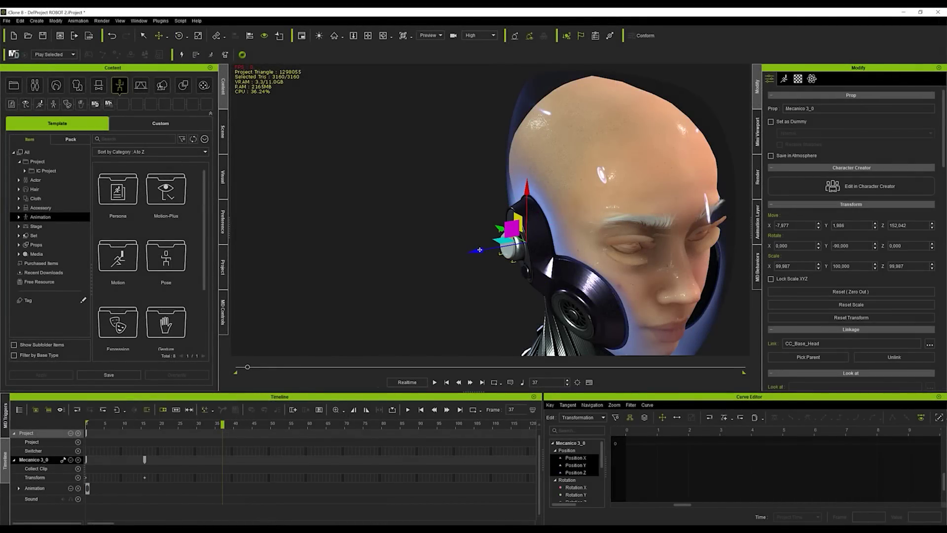
left_click(437, 309)
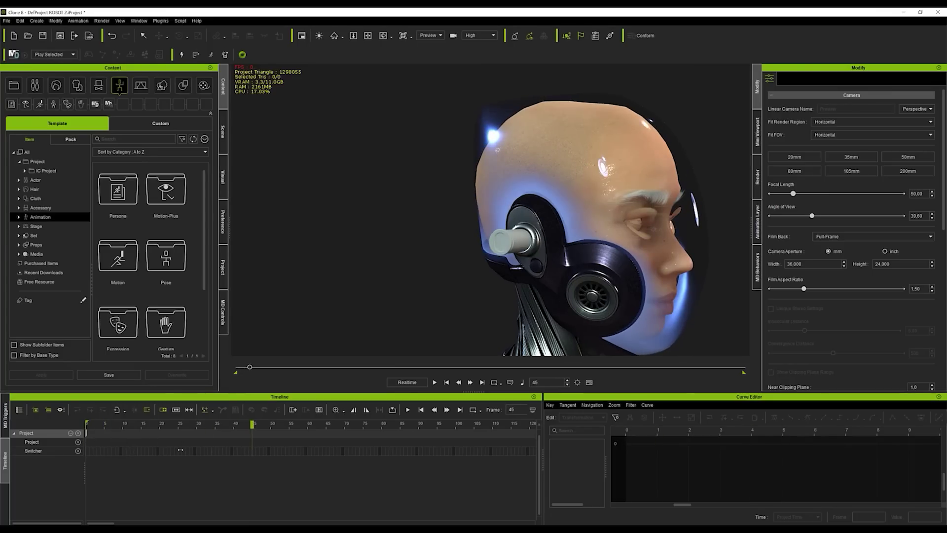
right_click_drag(294, 349, 475, 301)
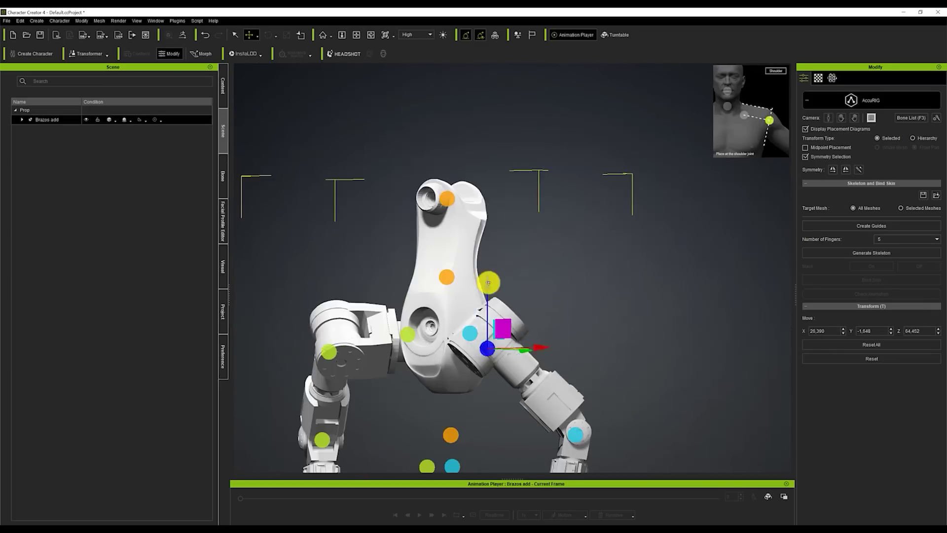
Step: Switch to Character Creator and generate the five-finger AccuRIG skeleton for the Brazos add prop
left_click(852, 251)
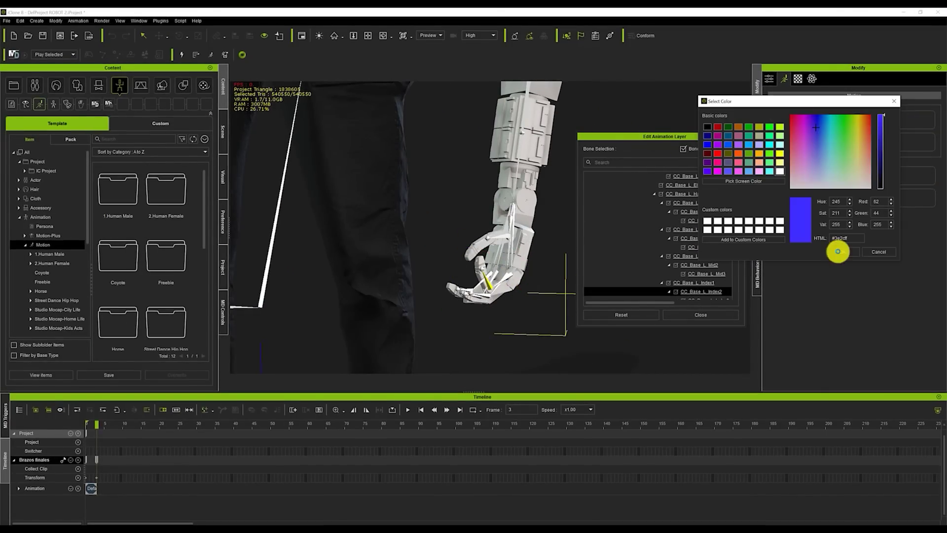
Step: In iClone, accept the blue with hue 245, saturation 211 and value 255 in Brazos finales' animation layer bone settings
left_click(837, 252)
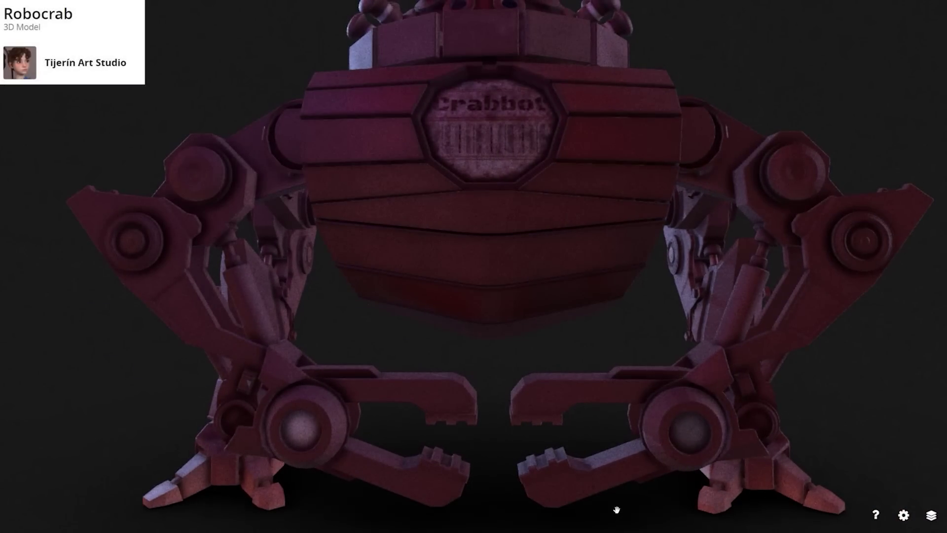
scroll(617, 509, "down", 5)
left_click_drag(565, 442, 598, 474)
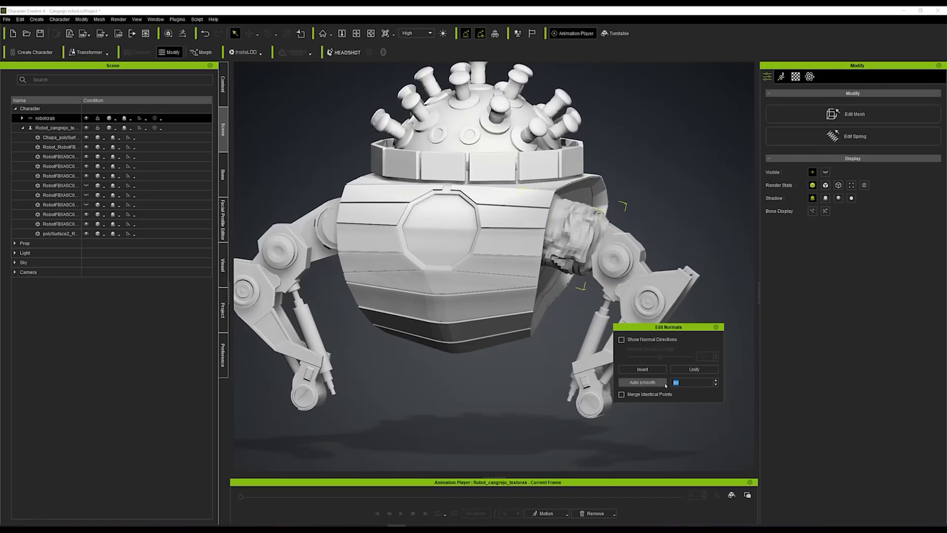
Step: In Character Creator, auto-smooth the robotcrab accessory's normals and move the crab robot's left shoulder joint in IK mode
left_click(642, 382)
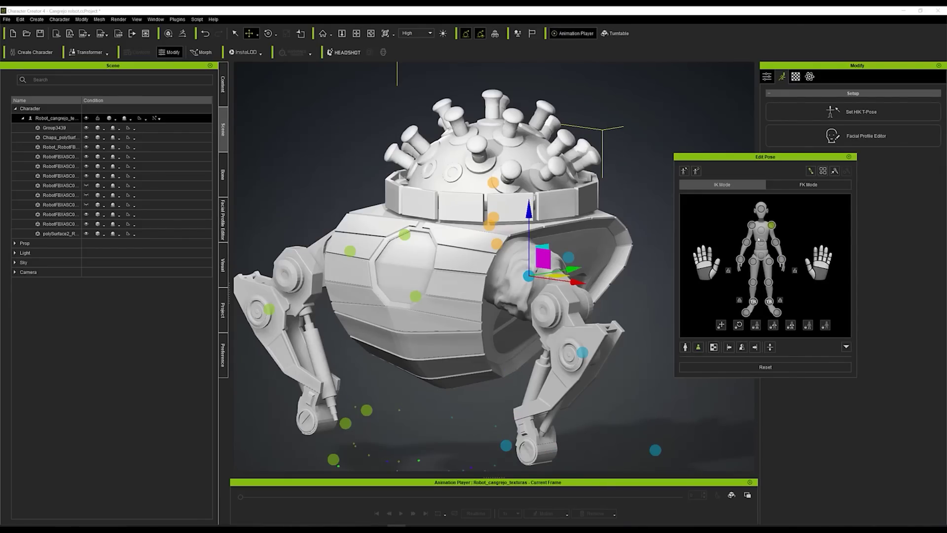
mouse_move(539, 247)
left_mouse_down()
mouse_move(542, 274)
mouse_move(534, 263)
left_mouse_up()
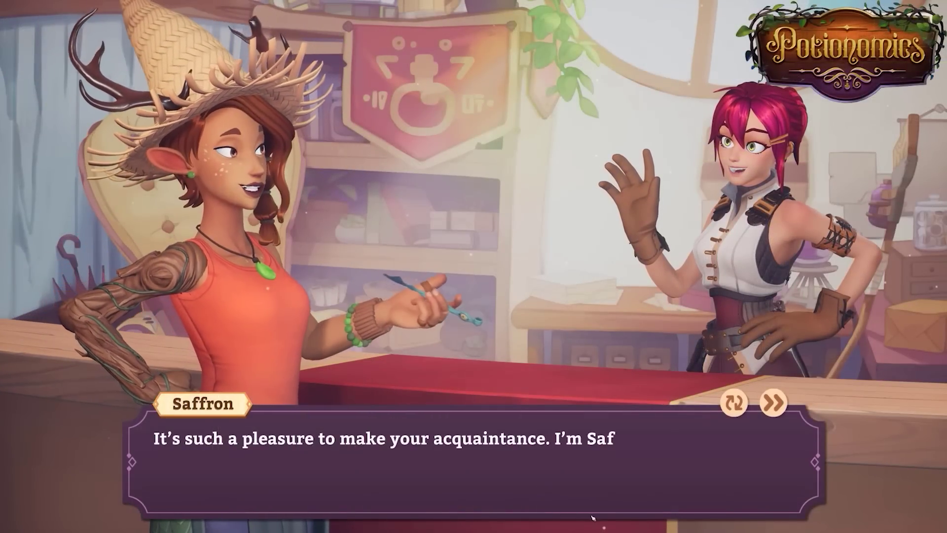
left_click(592, 517)
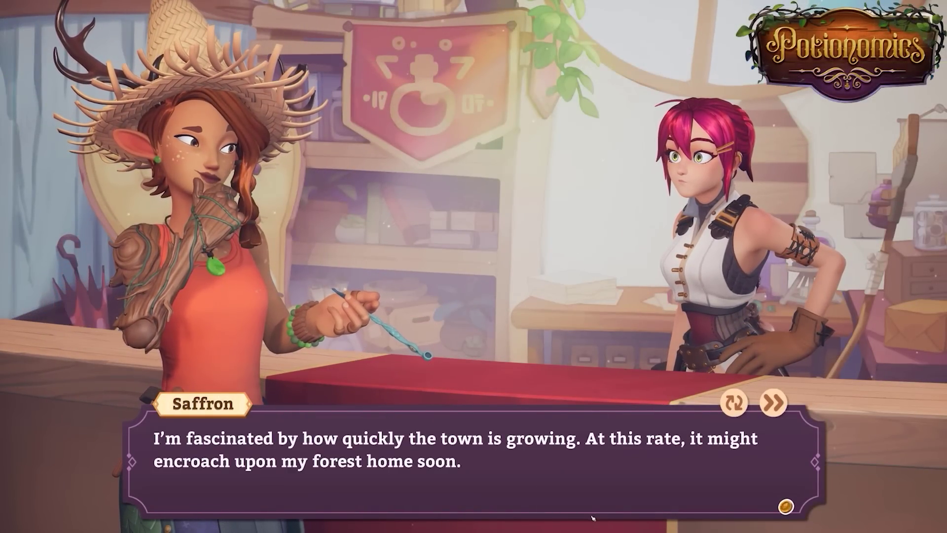
left_click(591, 517)
left_click(592, 517)
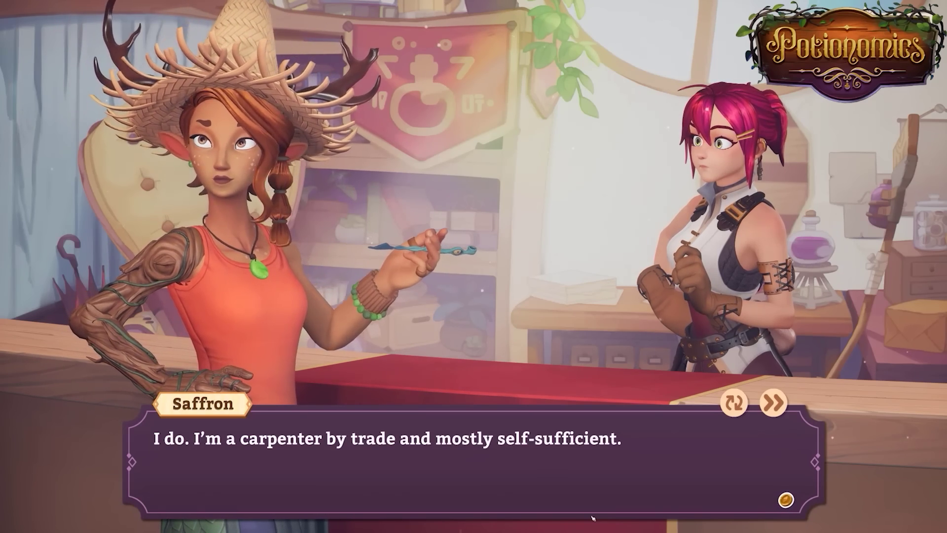
left_click(592, 517)
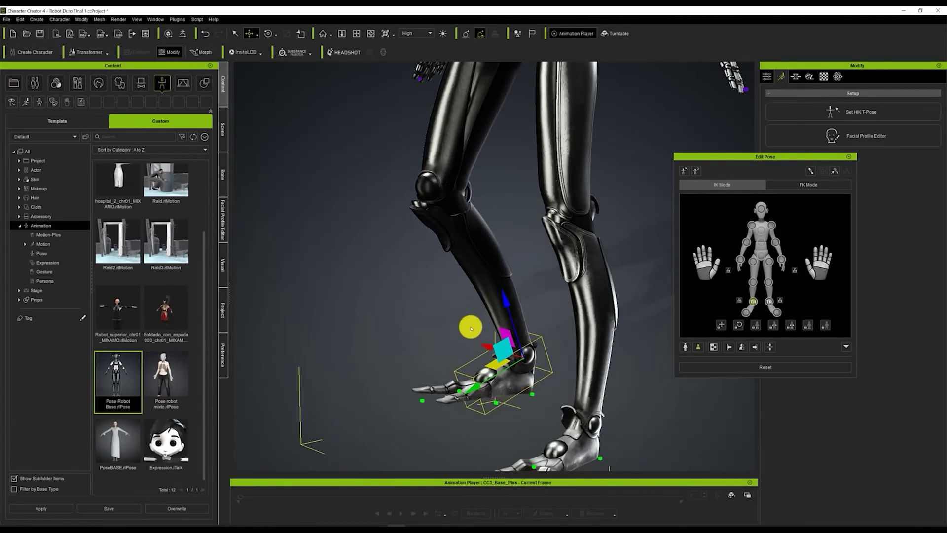
Step: Pose the metallic robot's right arm by rotating its elbow and adjusting its right hand in the pose editor
right_click_drag(477, 335, 494, 379)
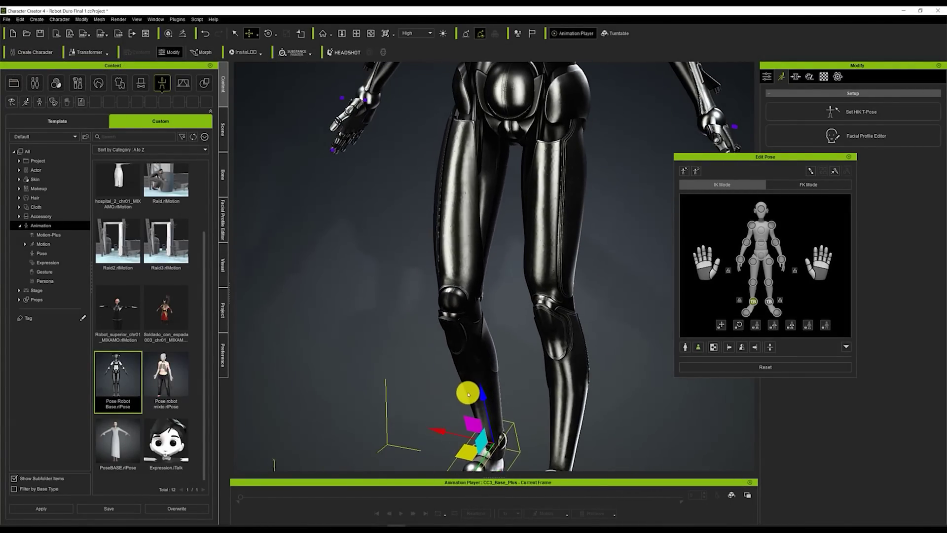
middle_click_drag(421, 380, 446, 351)
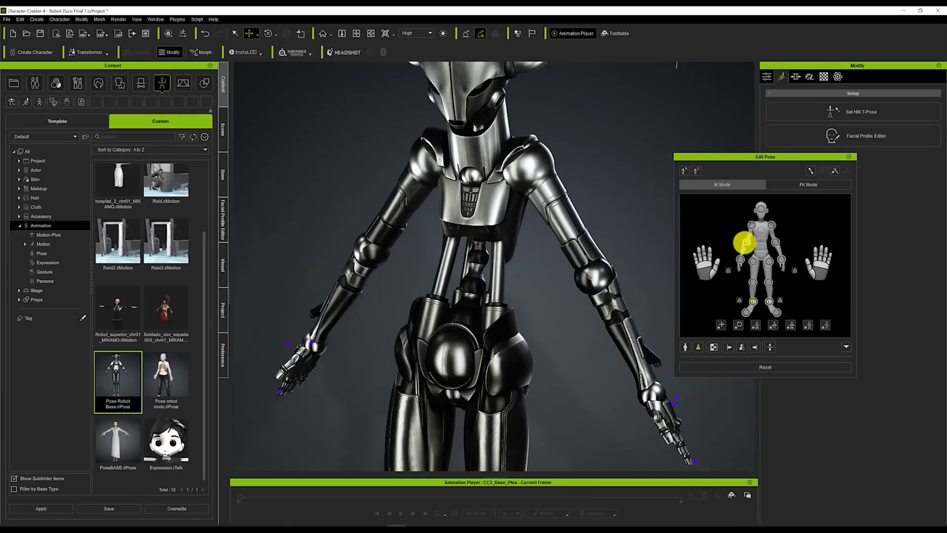
left_click_drag(352, 238, 347, 311)
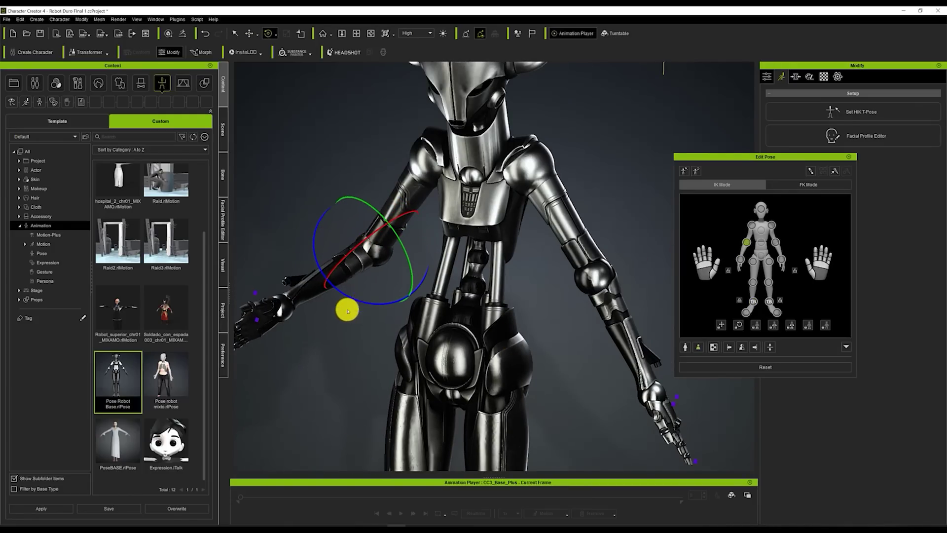
left_click(738, 258)
mouse_move(298, 342)
left_mouse_down()
mouse_move(273, 334)
mouse_move(296, 347)
mouse_move(285, 338)
left_mouse_up()
right_click_drag(285, 338, 345, 276)
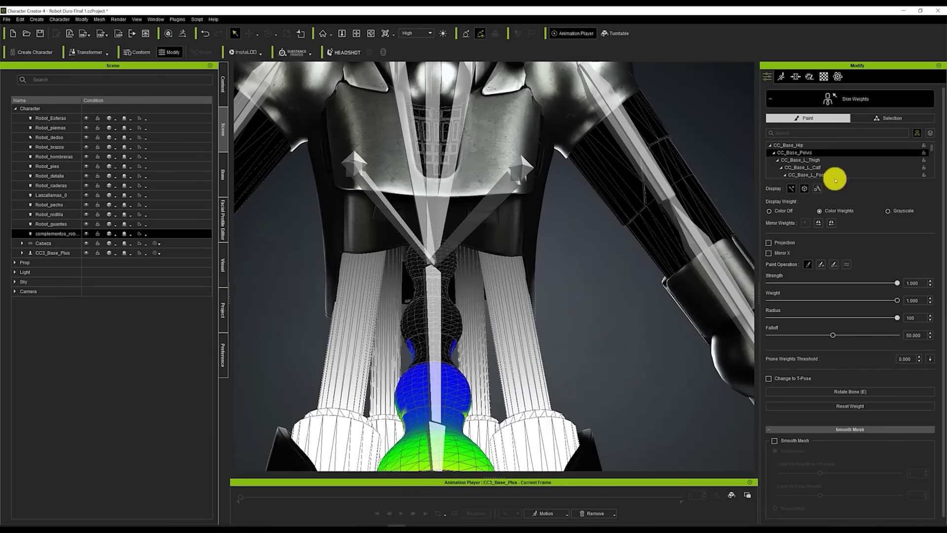
Step: Choose a bone further down the skeleton list for the complementos_rob mesh's skin weights and inspect the posed torso from another side
scroll(834, 162, "down", 5)
left_click(830, 153)
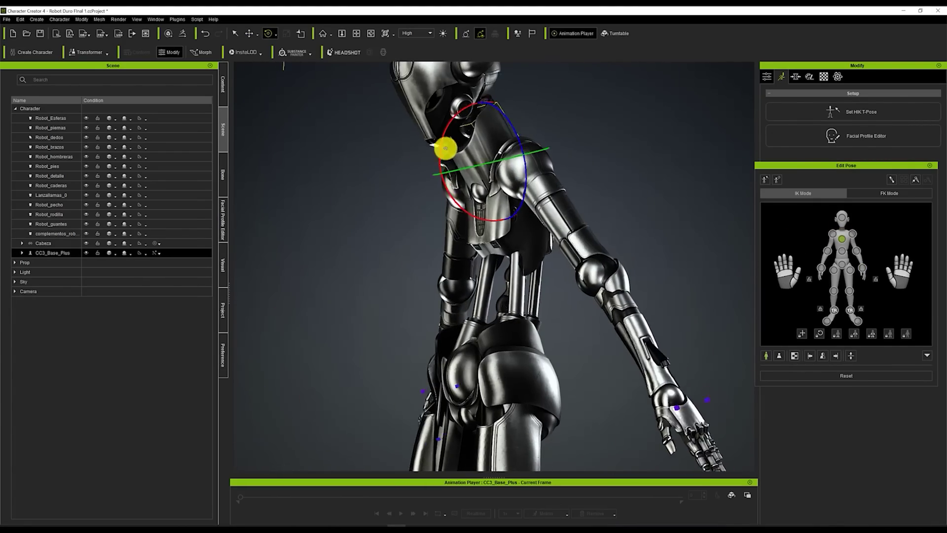
right_click_drag(445, 148, 539, 134)
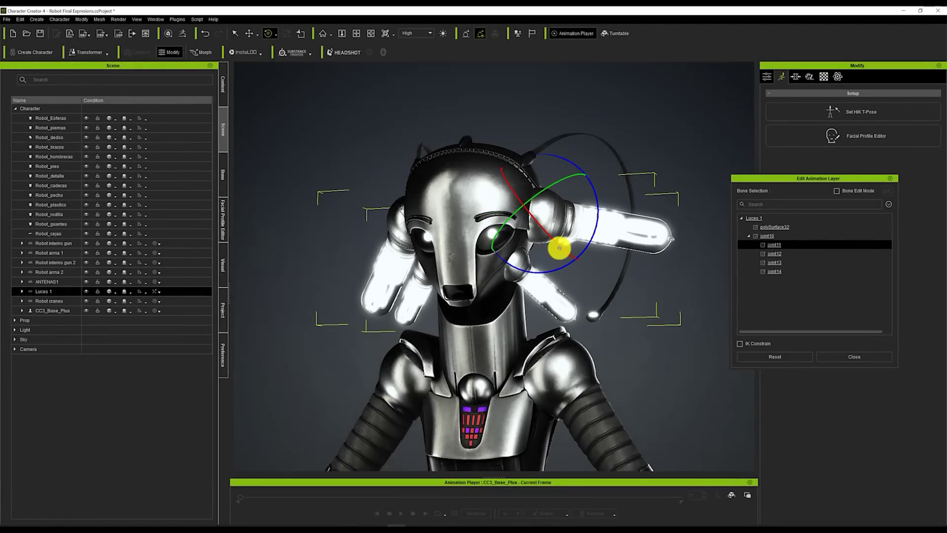
Step: Test the Luces 1 head lights by rotating bones joint11 to joint14, close the bone editing, and play the animation
left_click_drag(597, 208, 708, 237)
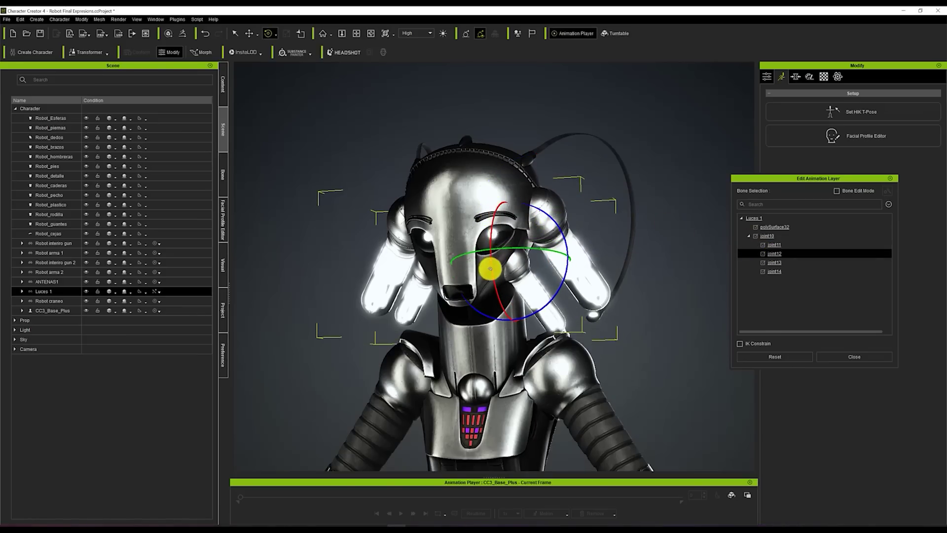
left_click_drag(443, 207, 440, 208)
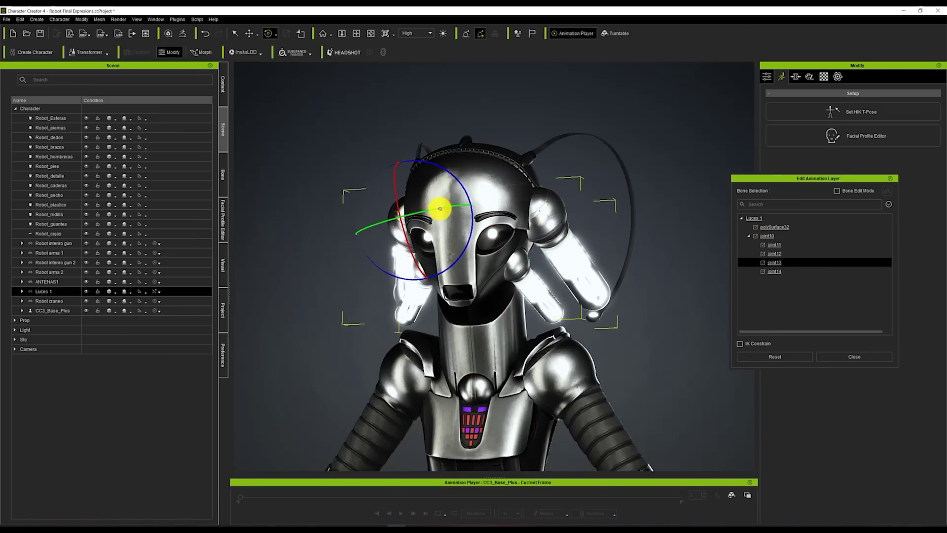
key("Down")
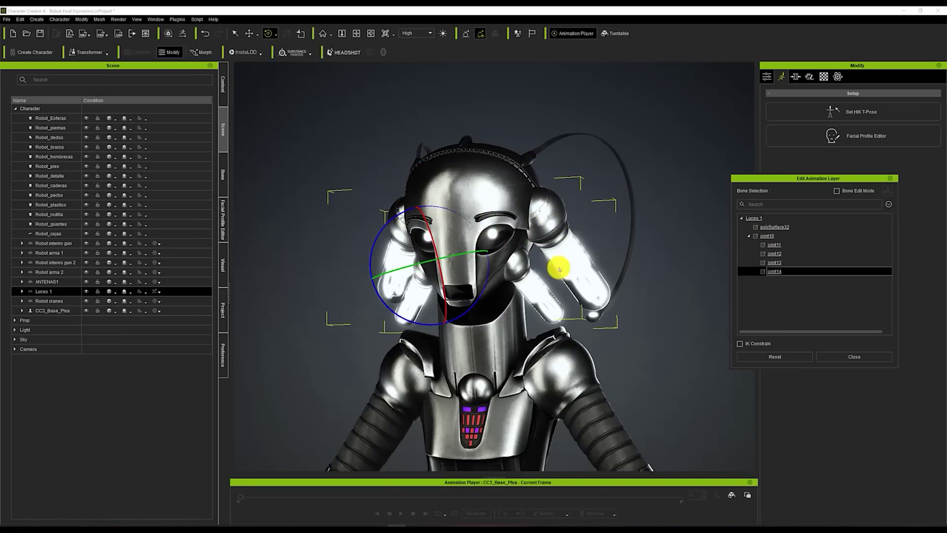
left_click(891, 178)
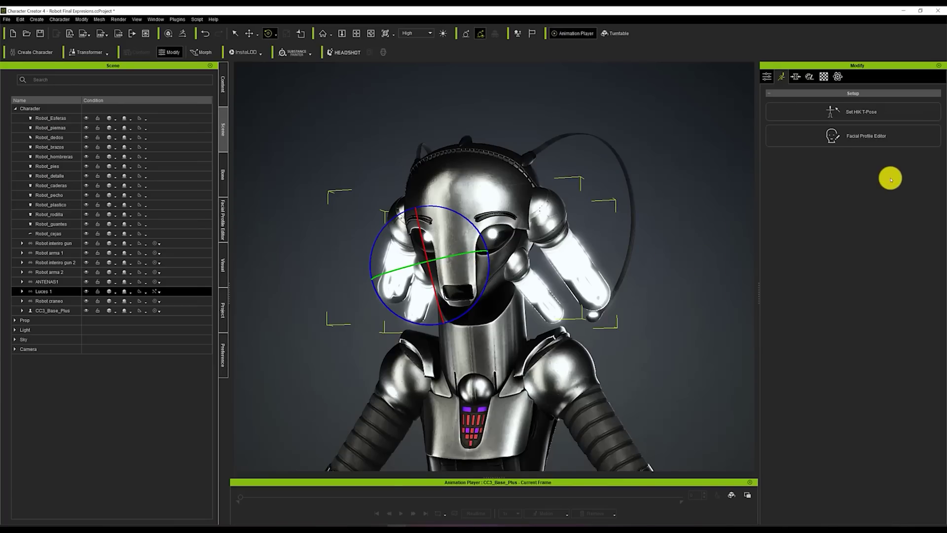
left_click(401, 513)
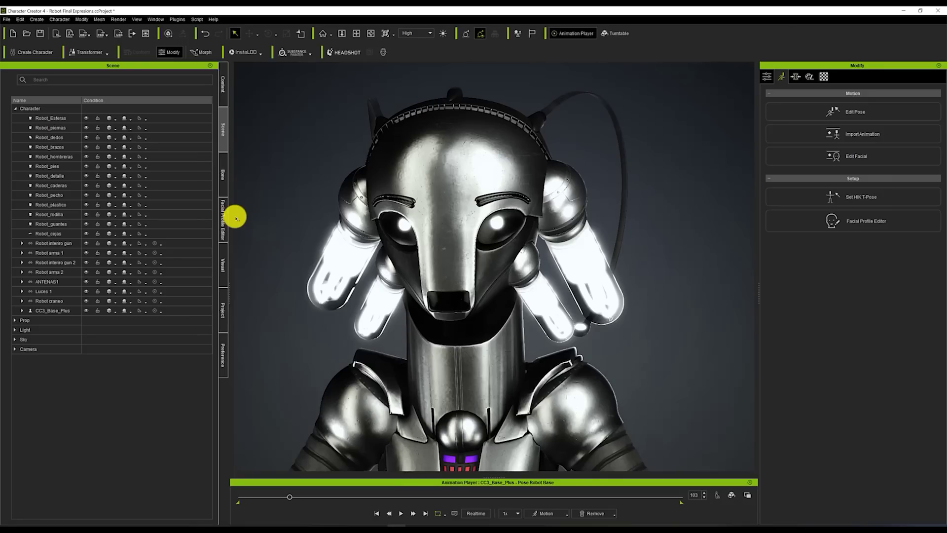
Step: Hide the ANTENAS1, Luces 1 and Robot craneo accessories and play the animation to examine the glowing face underneath
left_click(225, 89)
left_click(221, 146)
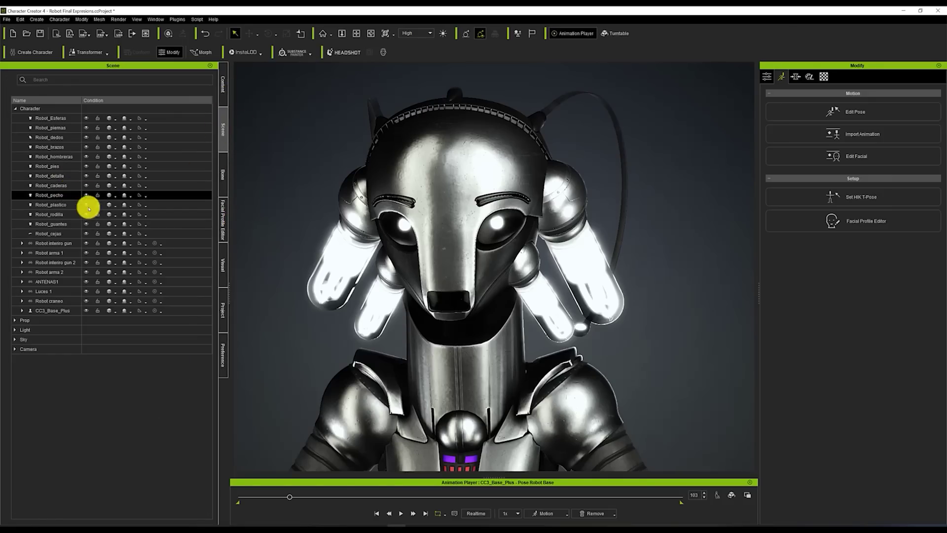
left_click(87, 291)
left_click(86, 301)
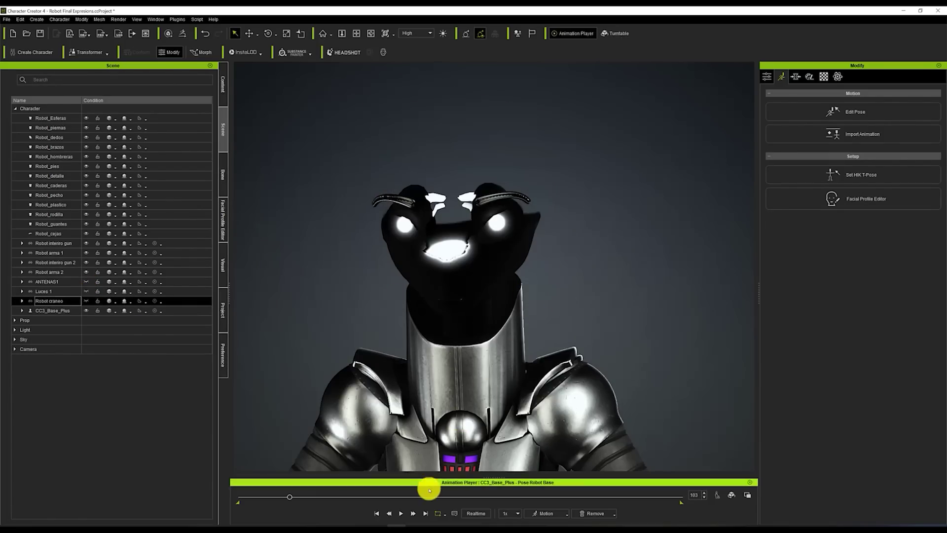
key("space")
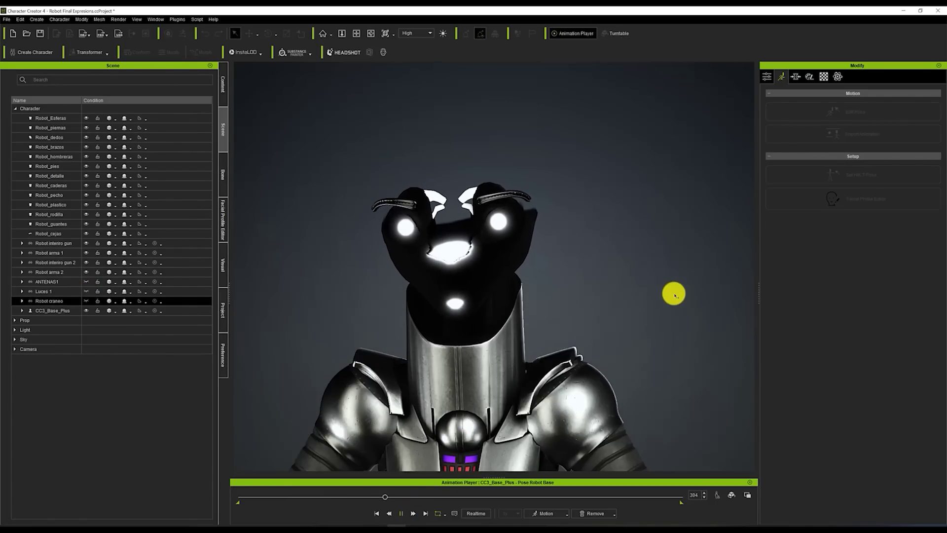
right_click_drag(674, 295, 280, 337)
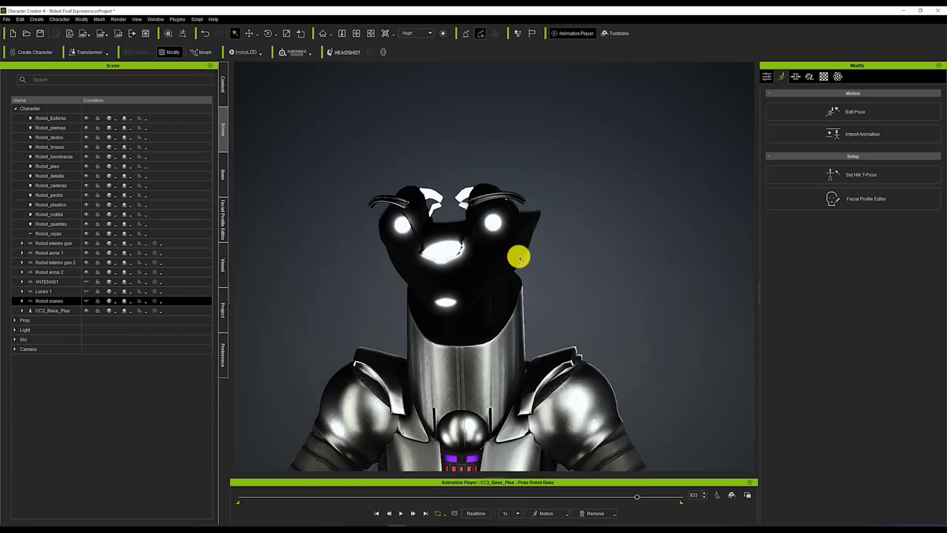
Step: Inspect the CC3_Base_Plus head's wireframe in Edit Mesh with the Robot craneo shown, and leave mesh editing
left_click(767, 77)
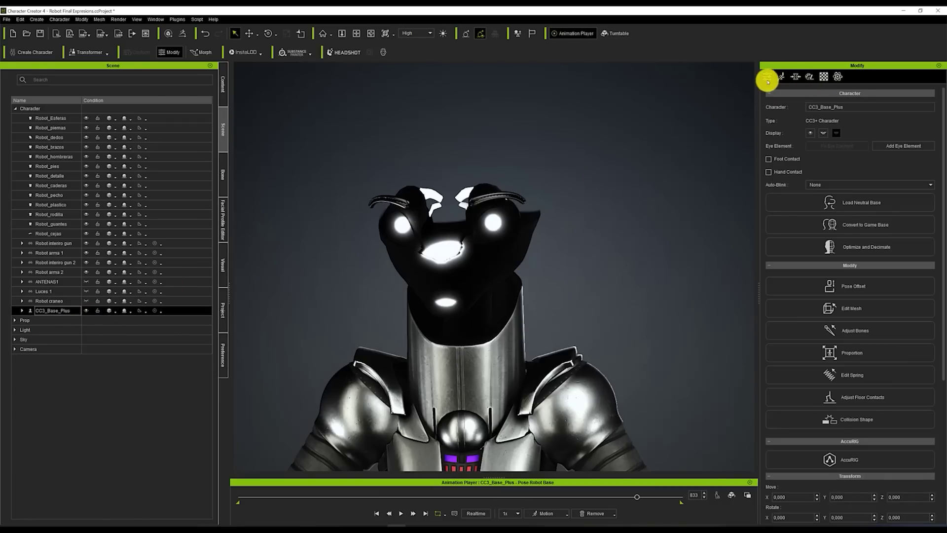
left_click(848, 310)
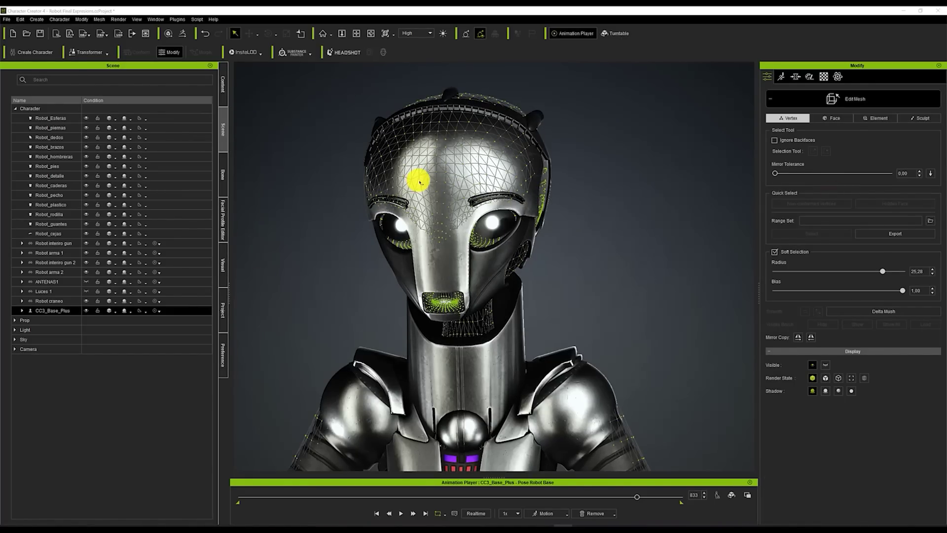
right_click_drag(418, 182, 666, 259)
key("Escape")
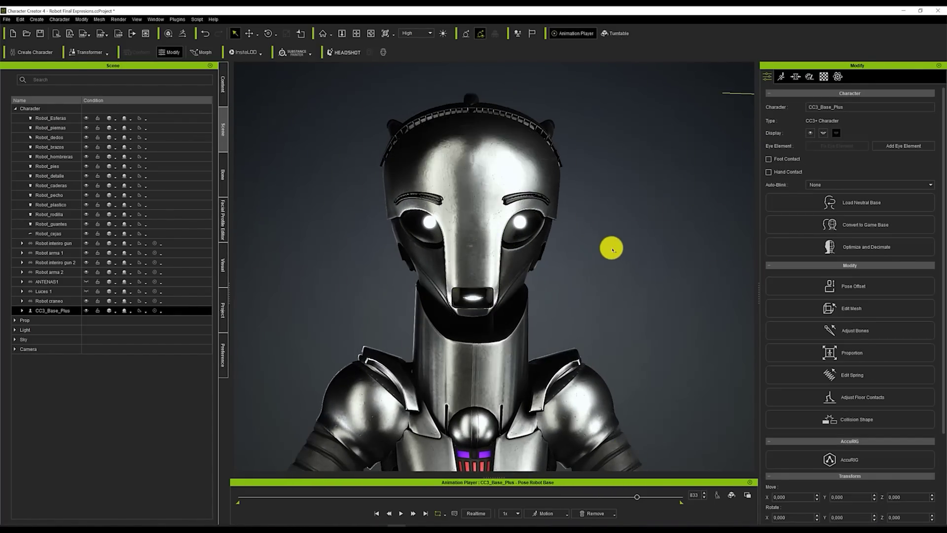
Step: Examine the robot's glowing eyes and nose up close during animation playback, and scrub the timeline back to about frame 654
scroll(611, 248, "up", 10)
scroll(476, 213, "down", 3)
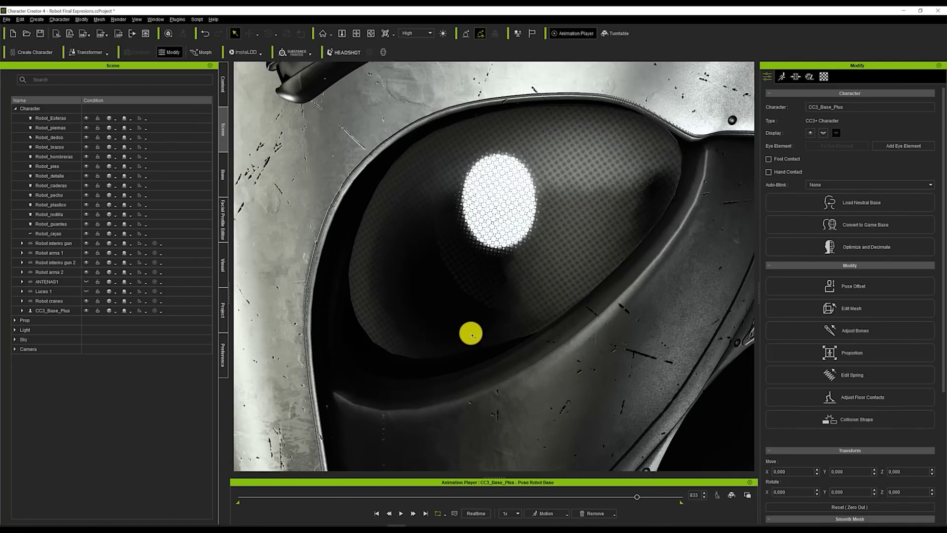
left_click(401, 513)
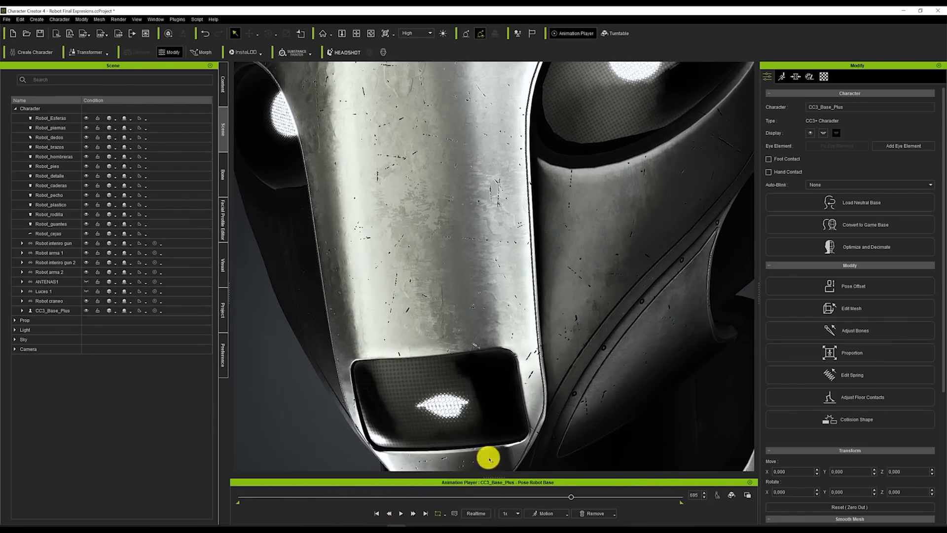
left_click_drag(563, 497, 552, 497)
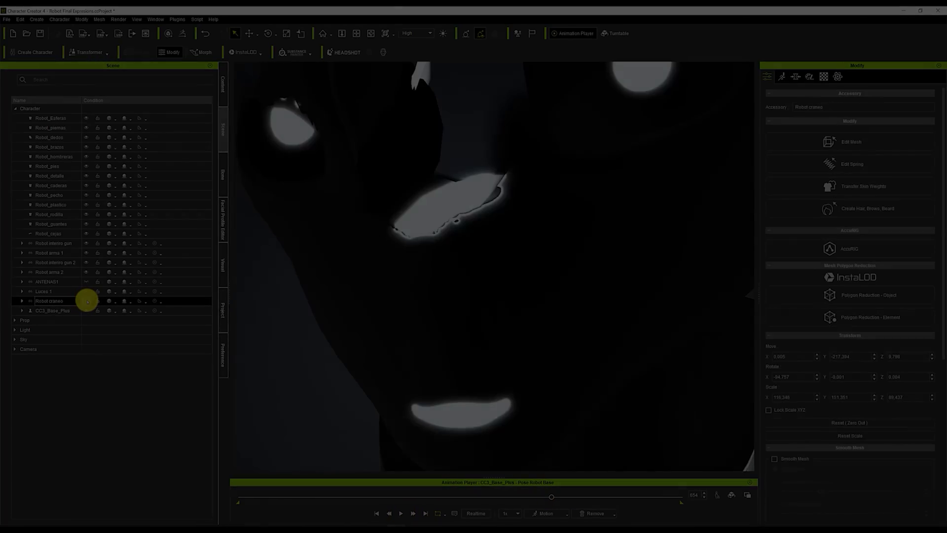